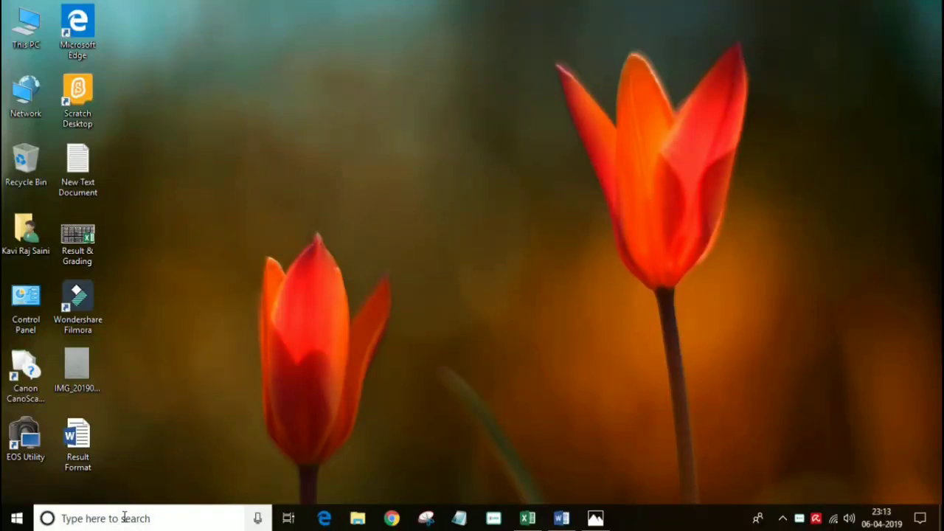
Save and close the Result & Grading workbook, then reopen it from its desktop icon
left_click(528, 516)
right_click(527, 517)
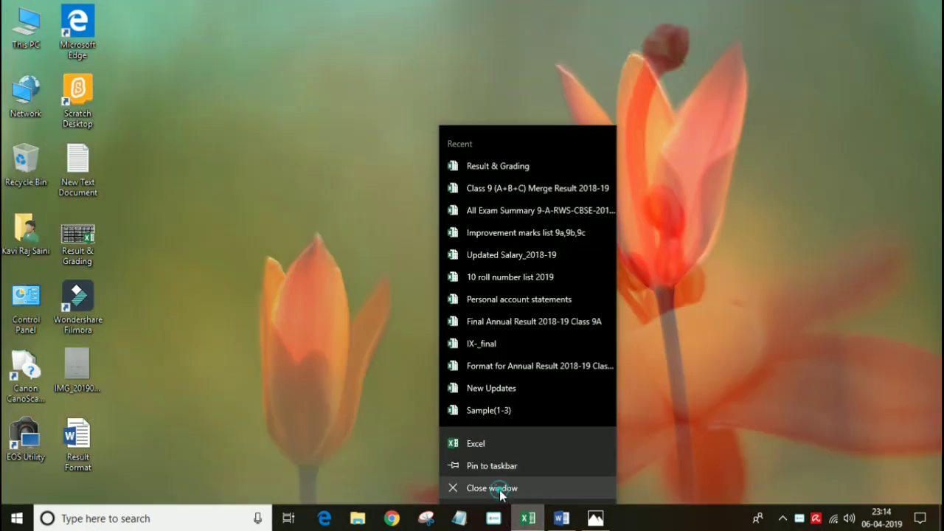
left_click(527, 487)
left_click(406, 279)
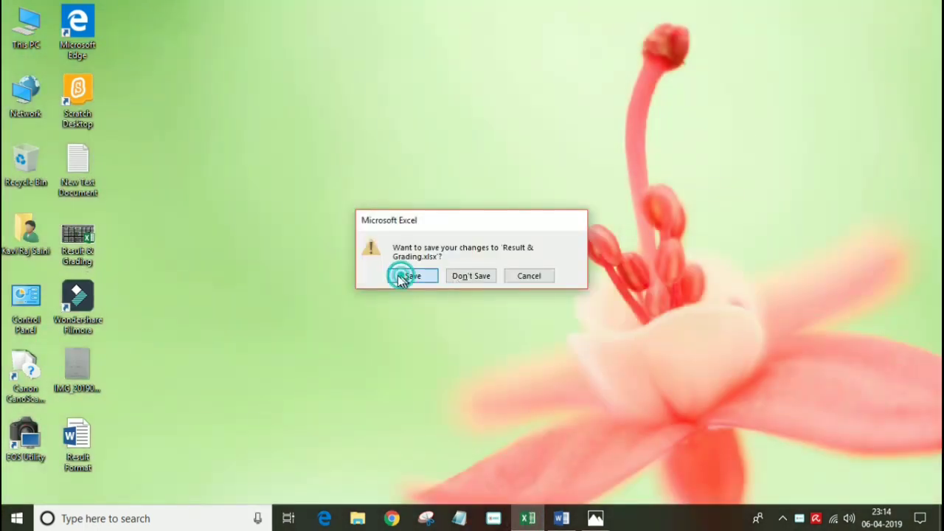
left_click(79, 245)
double_click(80, 245)
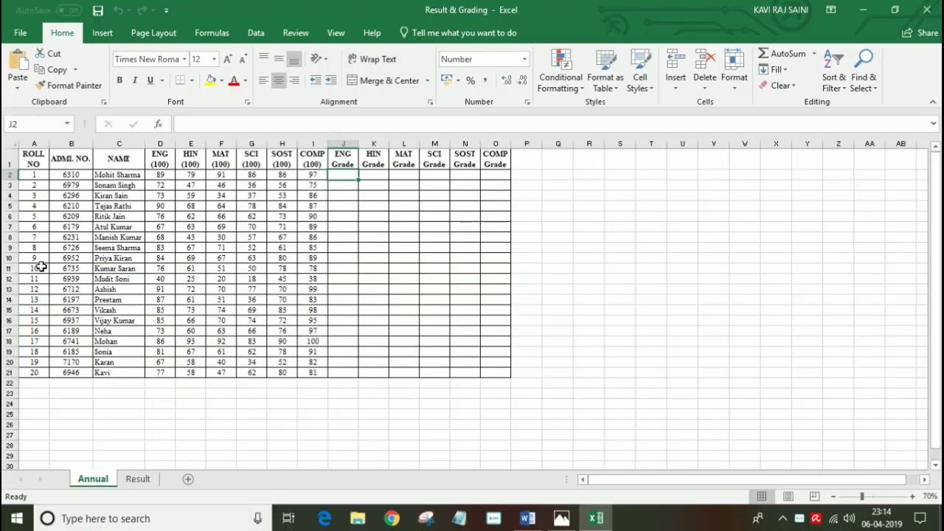
scroll(40, 213, "up", 1, "ctrl")
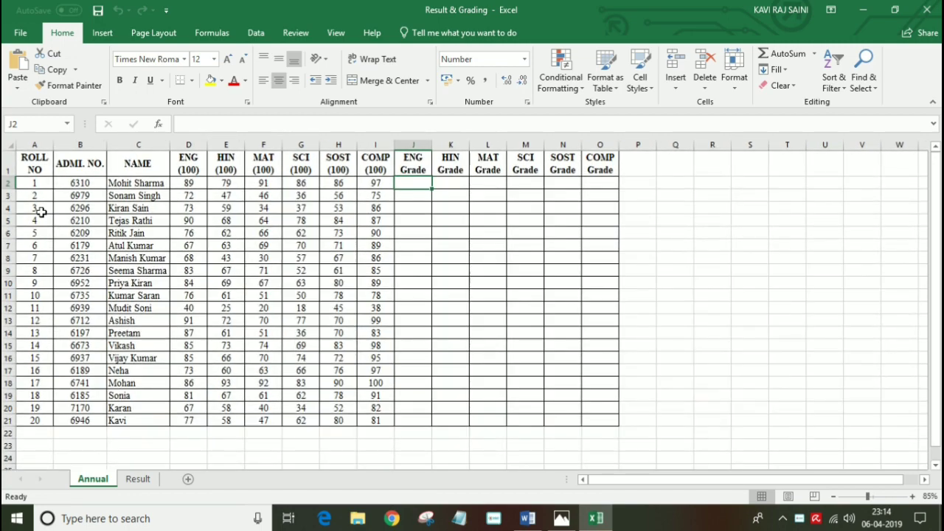
scroll(41, 212, "up", 1, "ctrl")
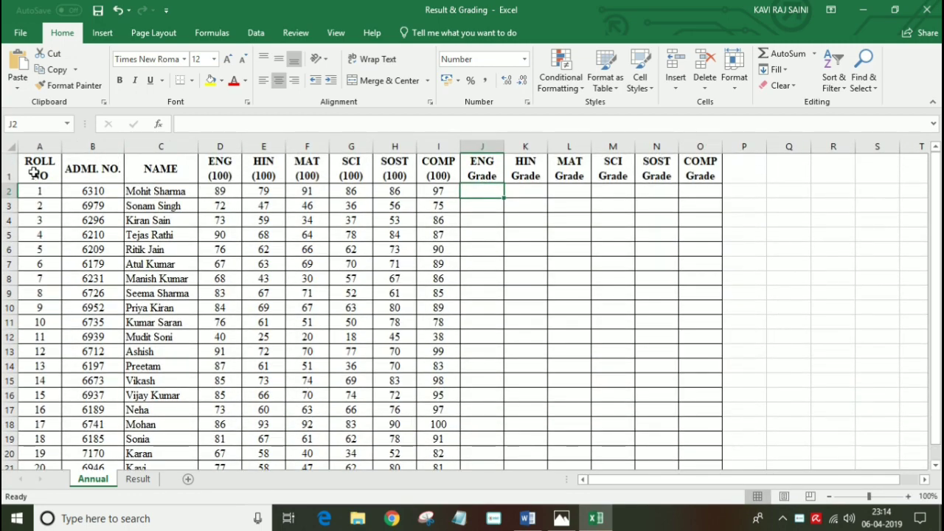
left_click(34, 174)
left_click(78, 171)
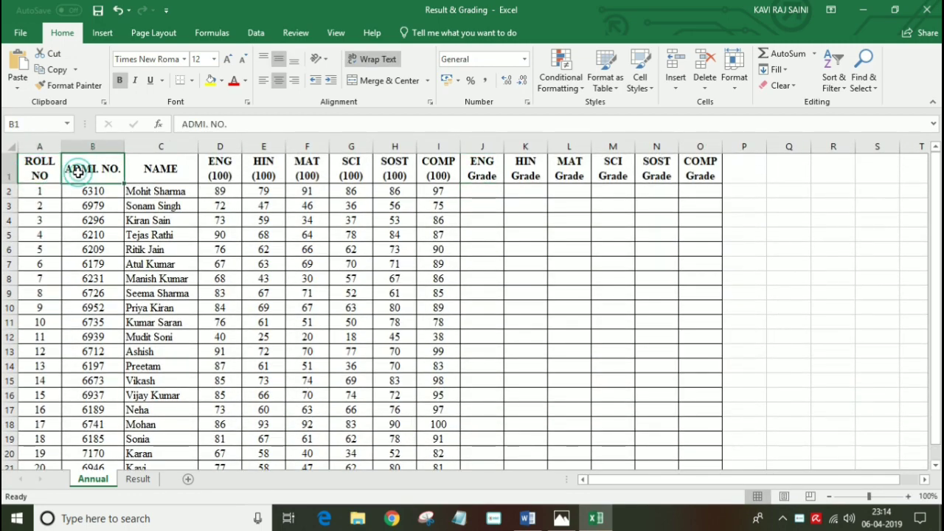
left_click(154, 175)
left_click(219, 174)
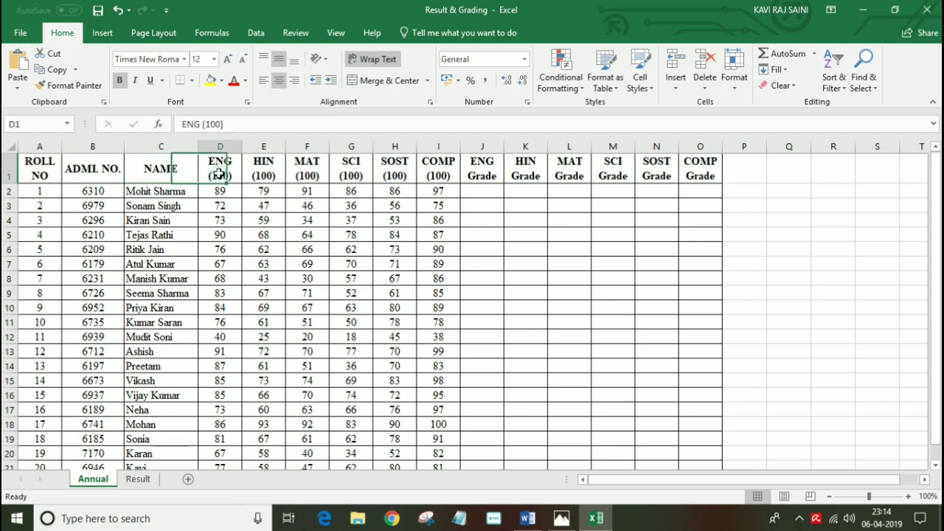
left_click(260, 172)
left_click(306, 174)
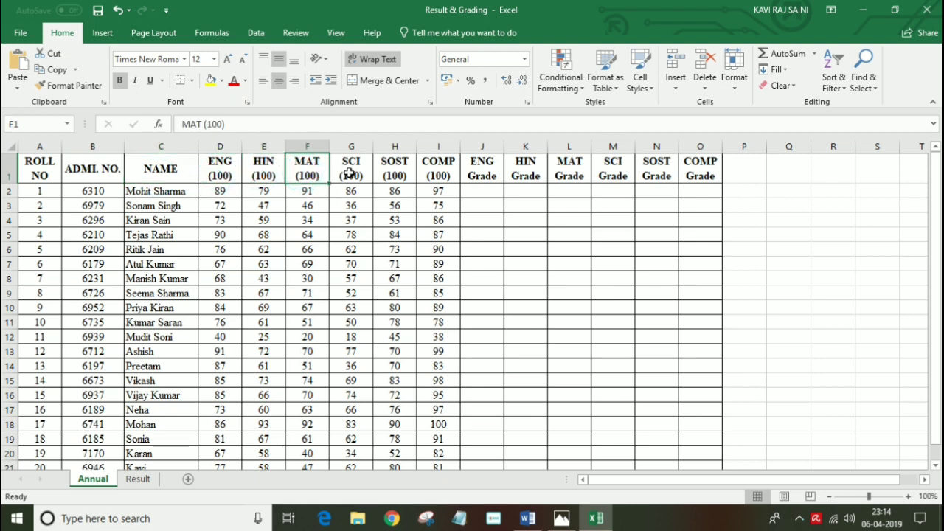
left_click(346, 175)
left_click(398, 175)
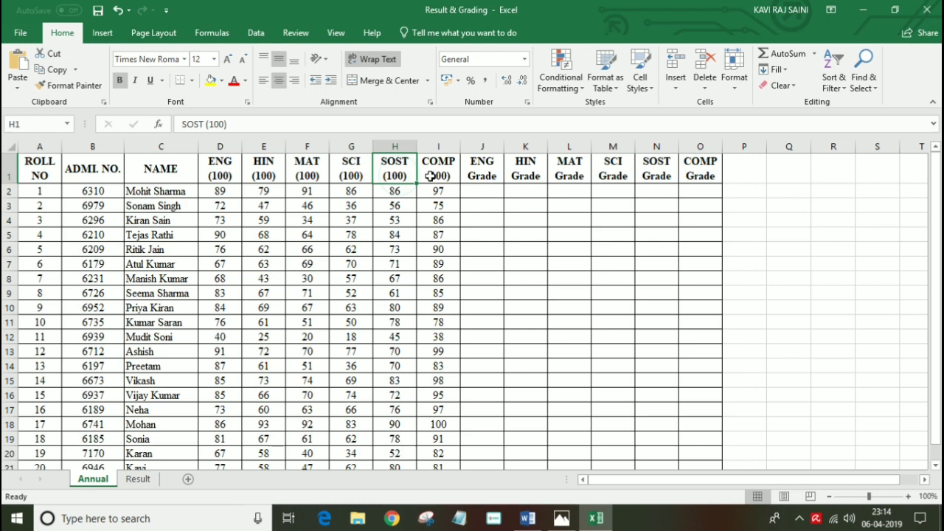
left_click(437, 175)
left_click(470, 177)
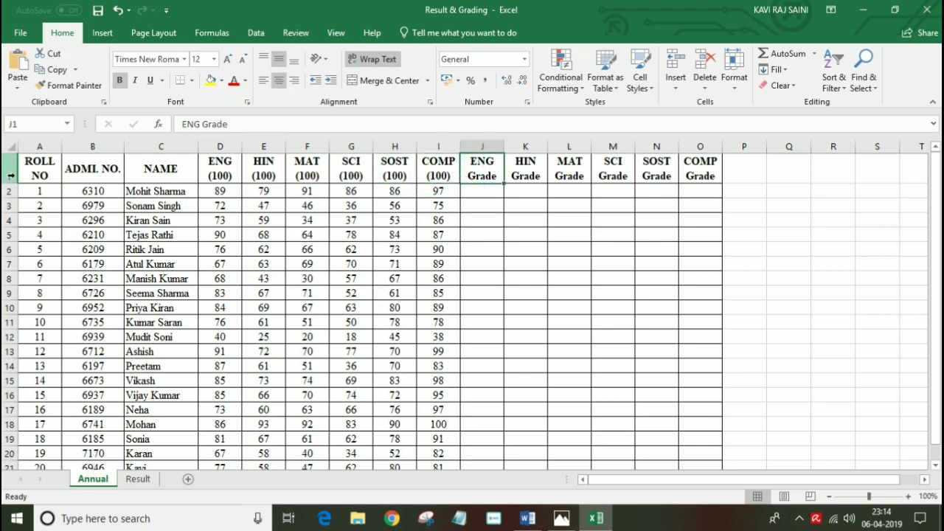
left_click_drag(33, 173, 322, 420)
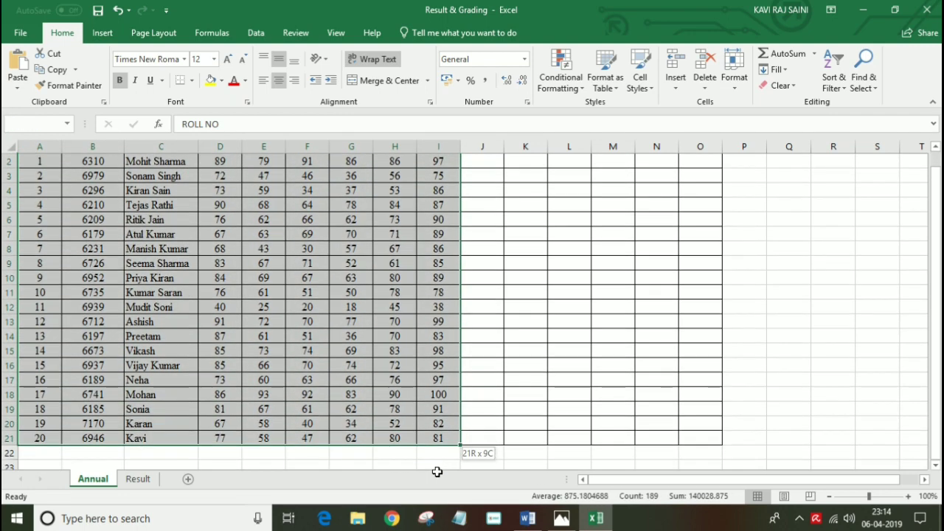
mouse_move(322, 420)
left_mouse_down()
mouse_move(440, 422)
mouse_move(439, 437)
left_mouse_up()
scroll(441, 380, "up", 1)
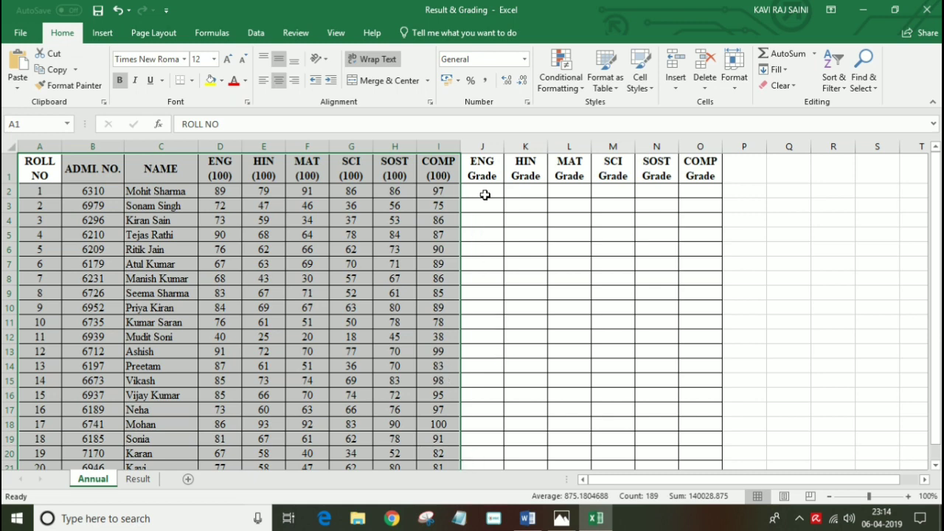
left_click(478, 169)
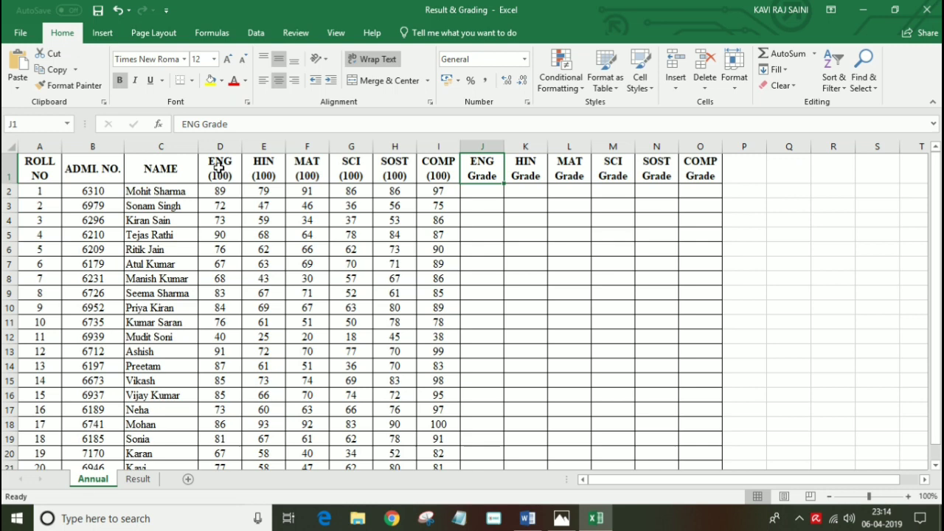
left_click_drag(224, 169, 690, 174)
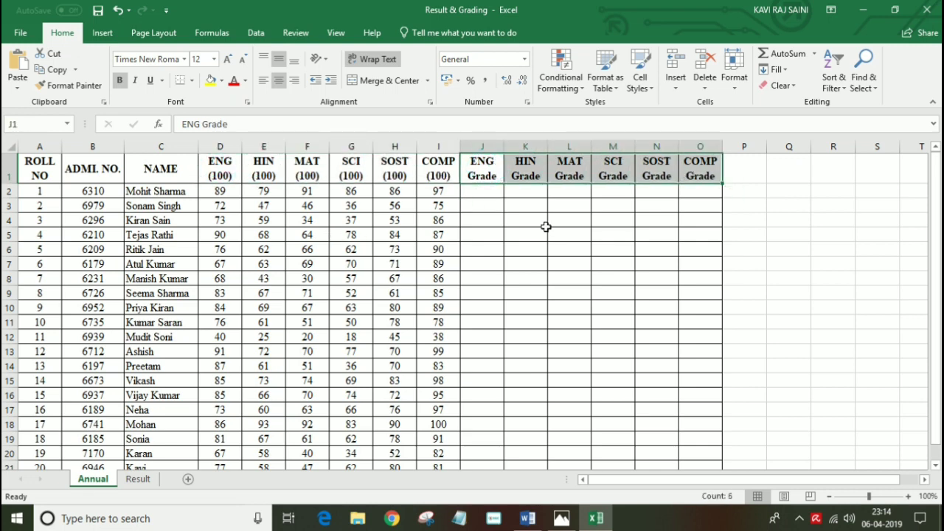
scroll(487, 196, "down", 1)
scroll(487, 198, "up", 1)
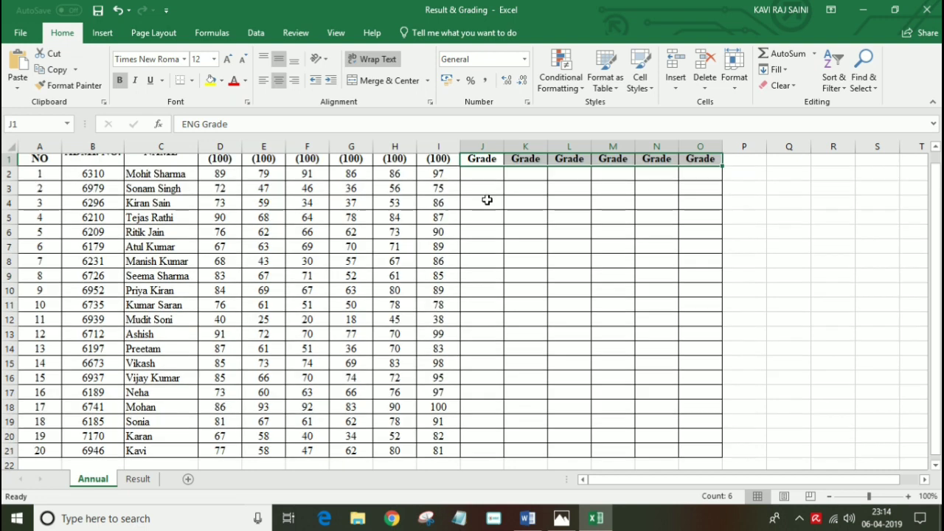
left_click(489, 193)
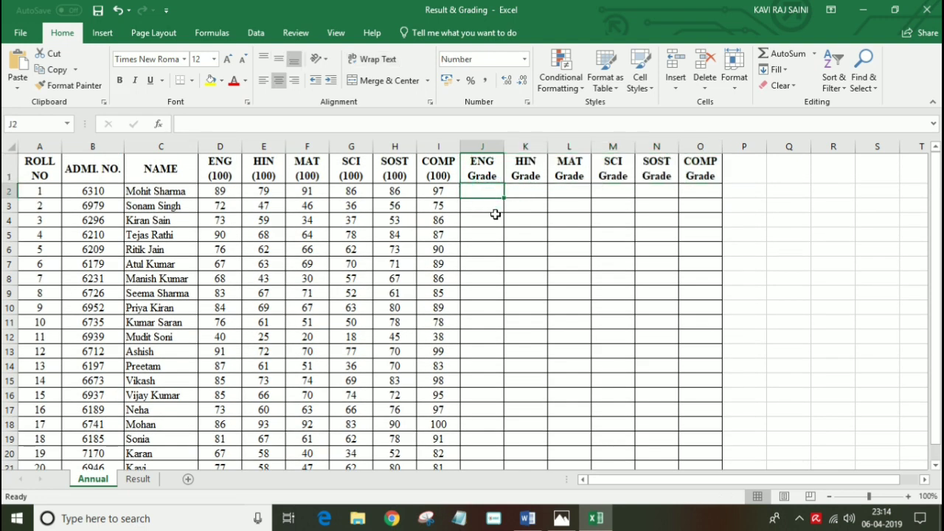
Enter the nested IF grade formula in J2 and fill it down the ENG Grade column
key("F2")
type("=IF(D2>=91,\"A1\",IF(D2>=81,\"A2\",IF(D2>=71,\"B1\",IF(D2>=61,\"B2\",IF(D2>=51,\"C1\",IF(D2>=41,\"C2\",IF(D2>=33,\"D\",IF(D2<33,\"E\"))))))))")
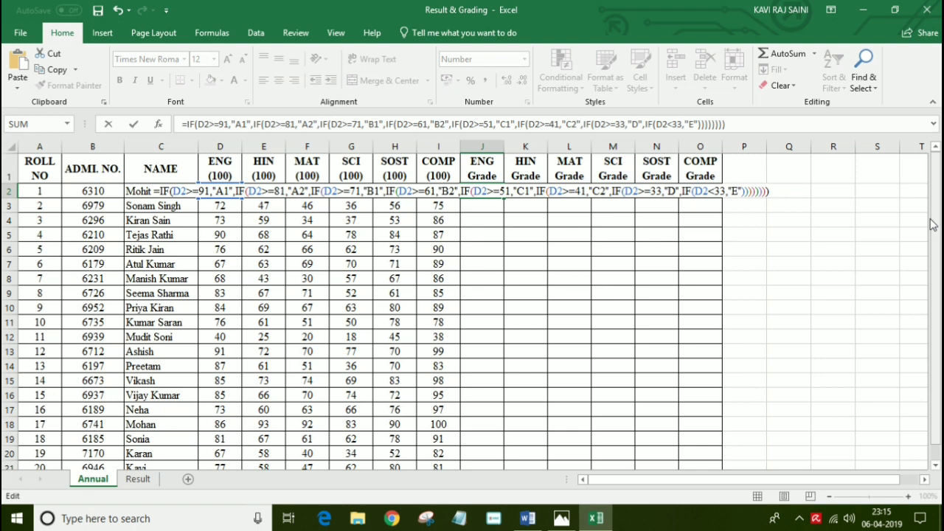
key("Return")
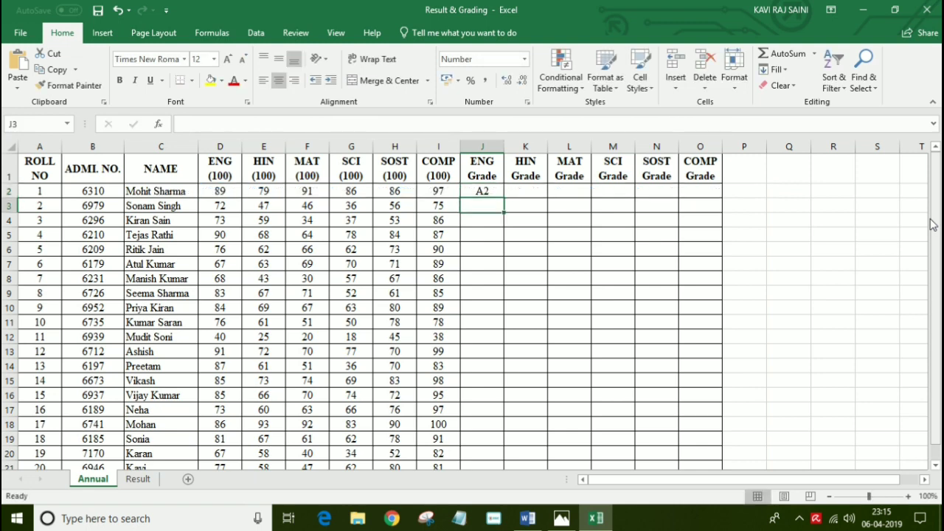
key("Up")
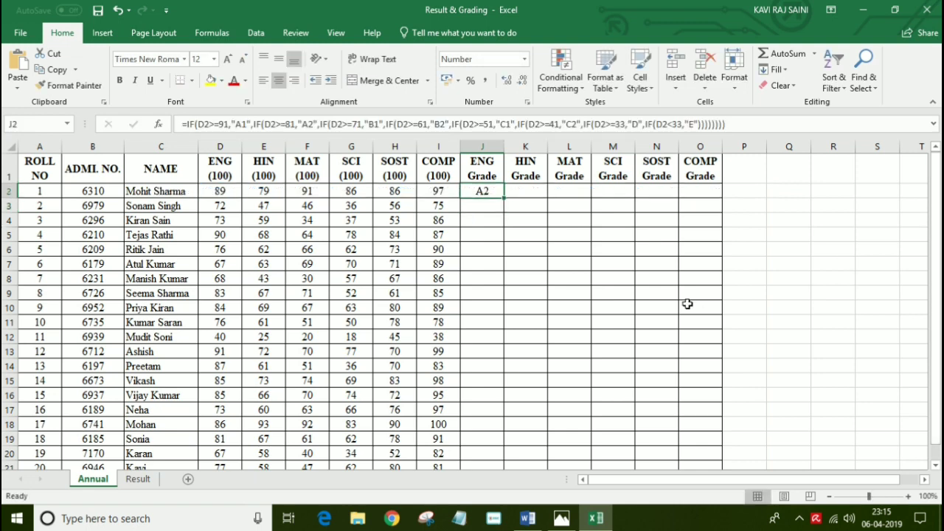
double_click(504, 199)
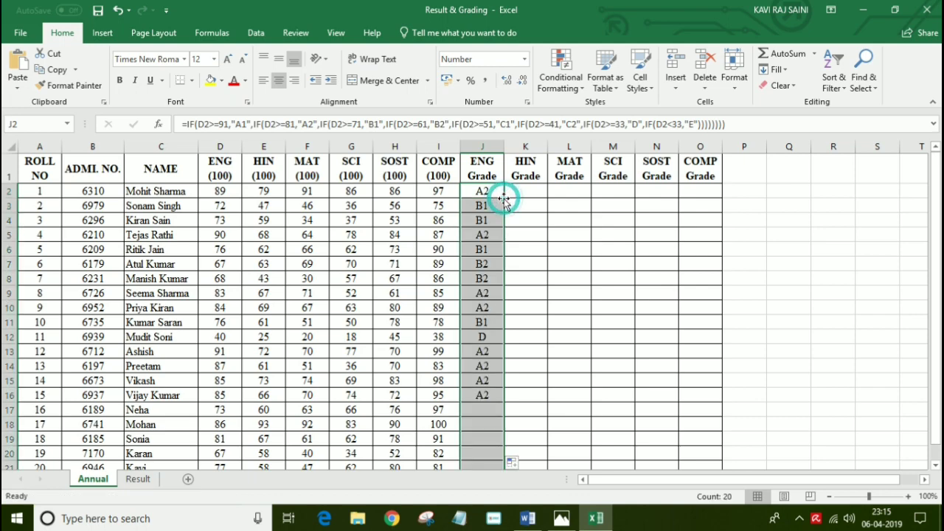
scroll(491, 303, "down", 3)
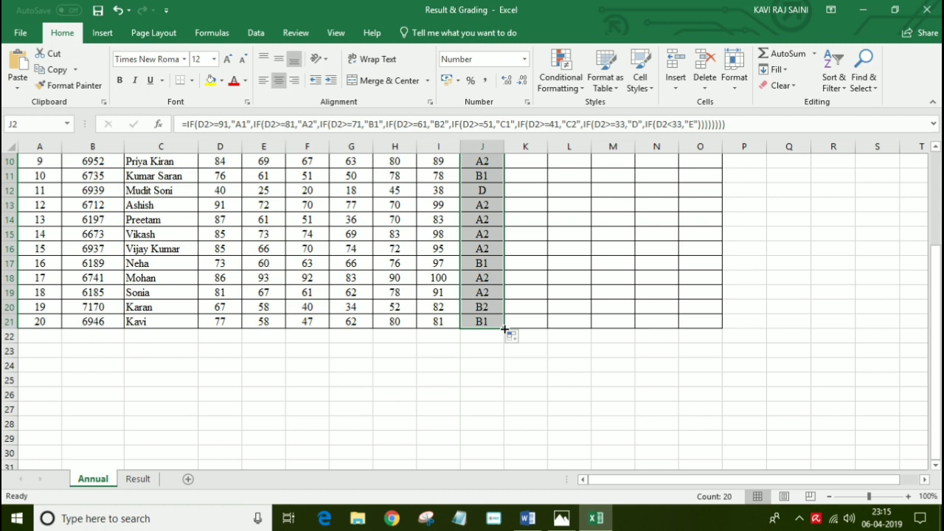
scroll(504, 330, "up", 3)
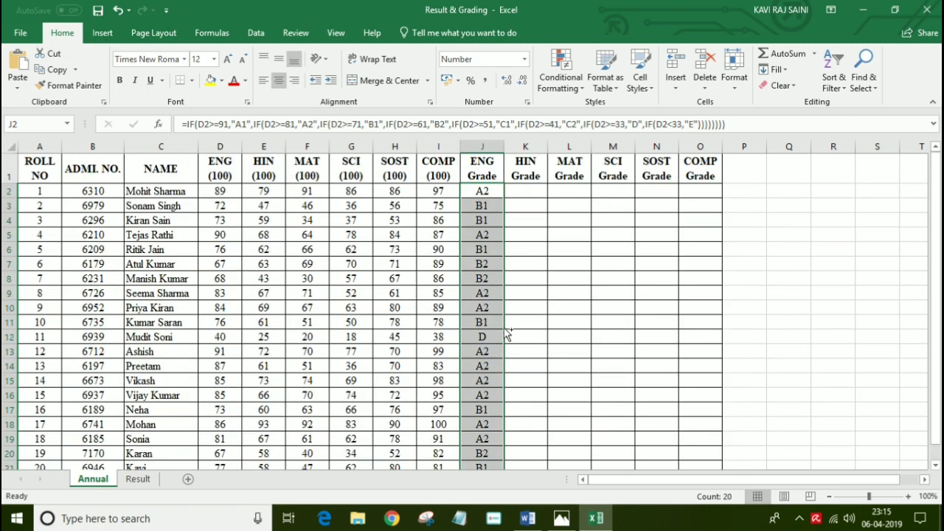
Redo the ENG fill-down to J21 and check the J3 and J4 formulas' mark references
key("ctrl+z")
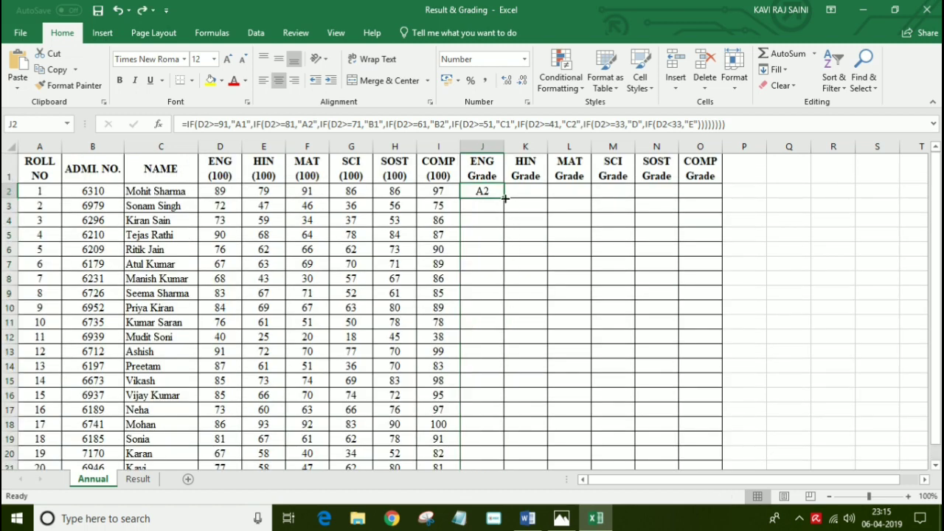
double_click(505, 198)
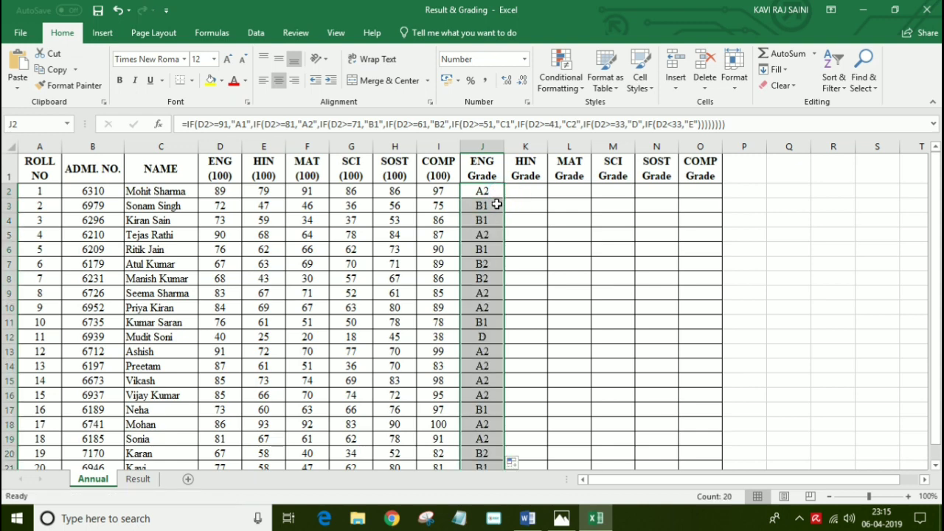
left_click(496, 205)
double_click(496, 204)
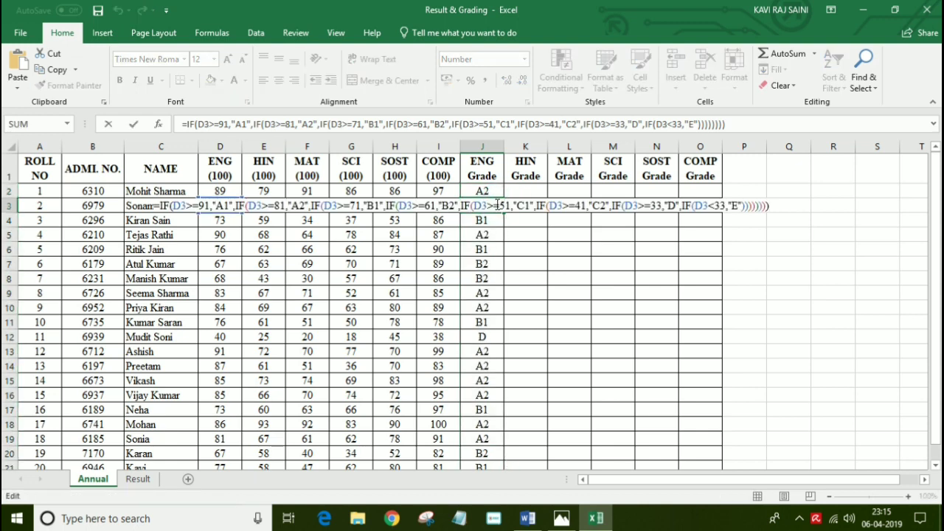
key("Return")
double_click(487, 229)
key("Escape")
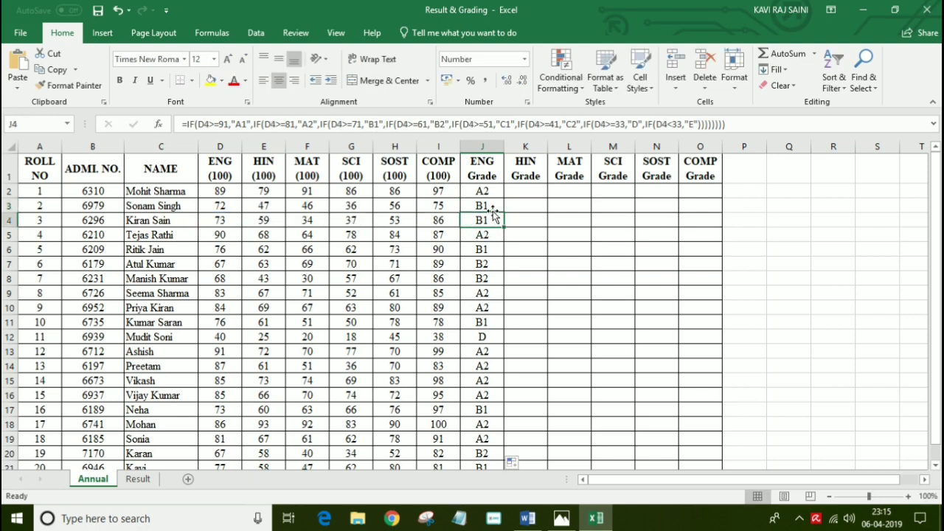
scroll(491, 243, "down", 5)
scroll(492, 243, "up", 5)
Copy the ENG grade formulas across to the COMP Grade column and check the HIN formula
left_click(492, 192)
left_click_drag(492, 223, 494, 439)
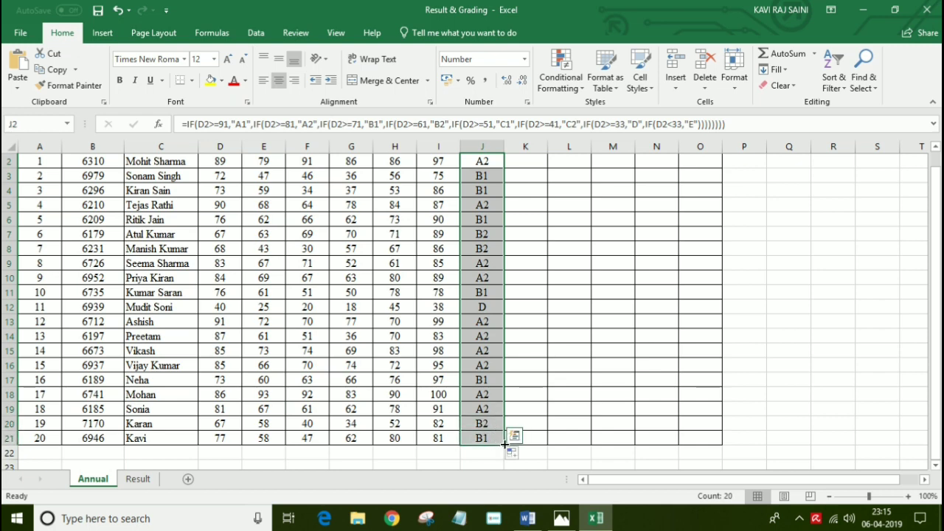
left_click_drag(505, 445, 708, 445)
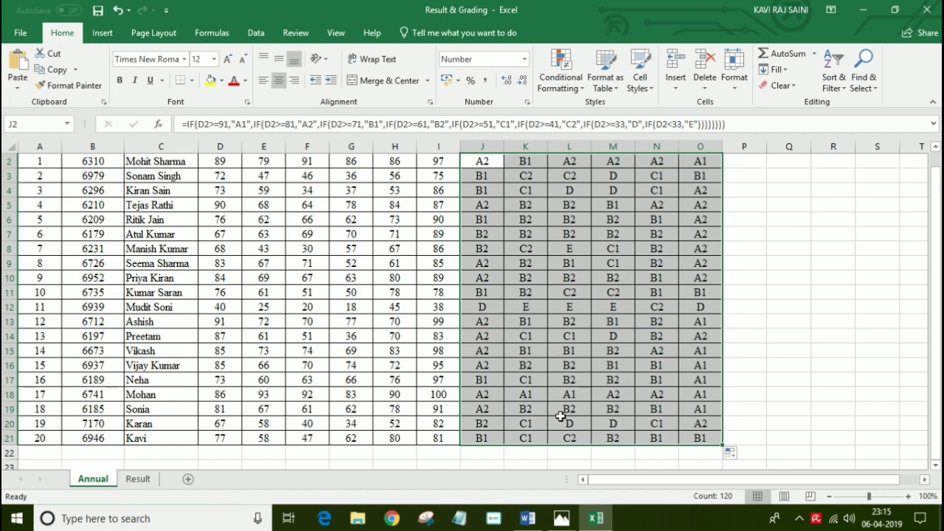
scroll(561, 417, "up", 1)
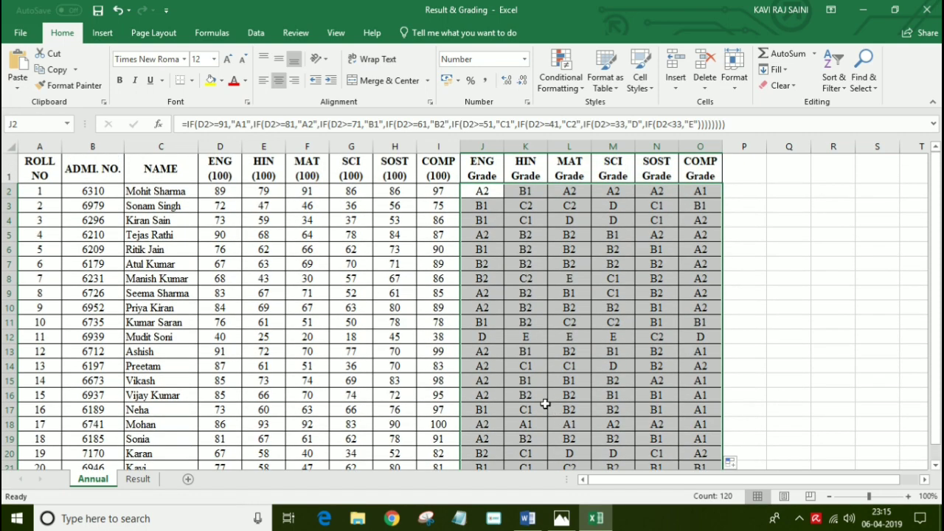
left_click(512, 246)
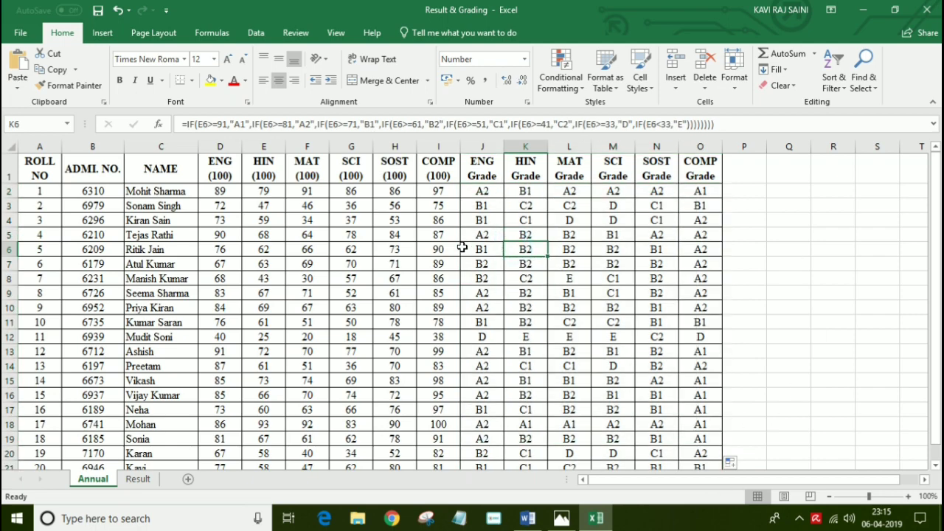
scroll(461, 247, "down", 4)
scroll(462, 248, "up", 5)
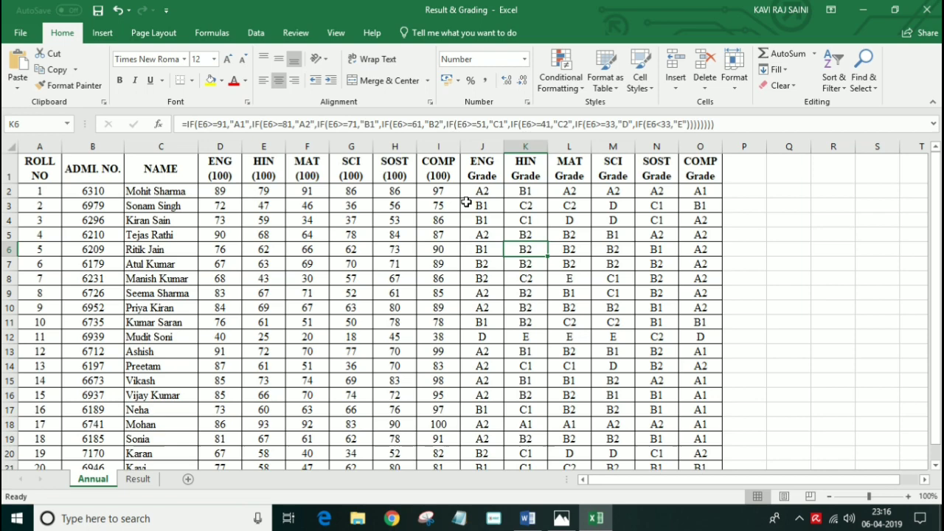
Select the grade block J2:O21
left_click_drag(473, 190, 701, 485)
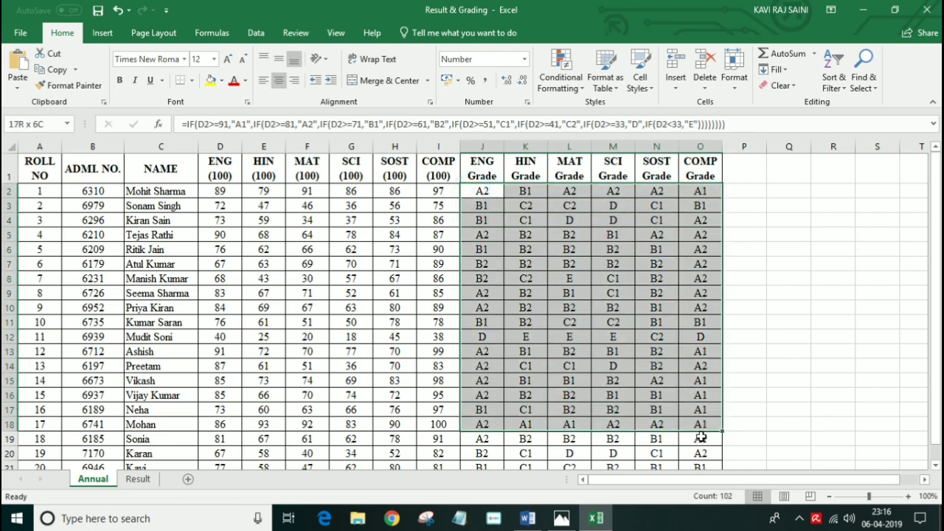
left_click_drag(701, 485, 698, 325)
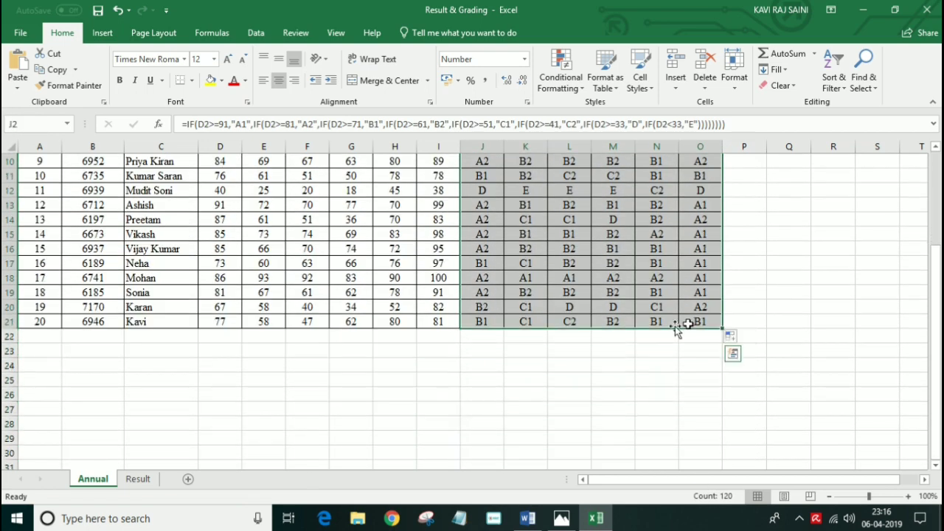
scroll(643, 327, "up", 3)
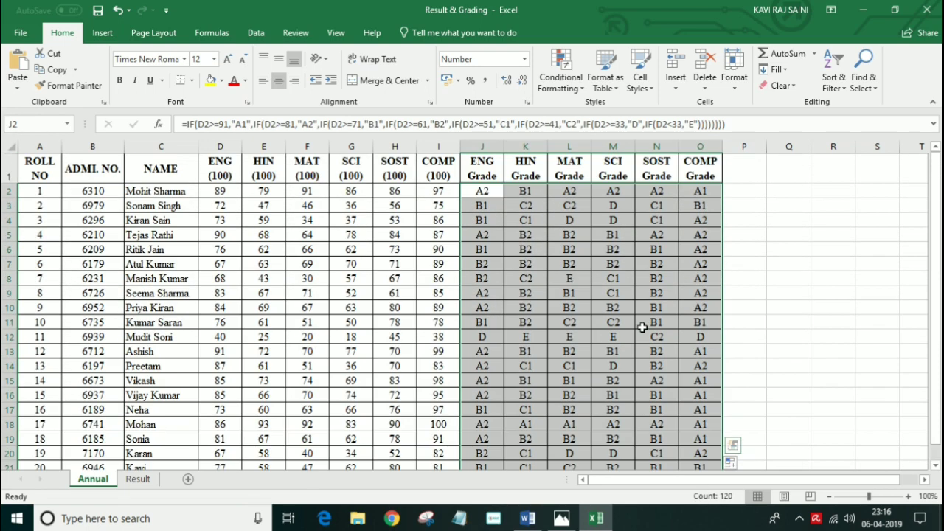
Pin the ribbon so the full set of Home commands stays visible
left_click(582, 94)
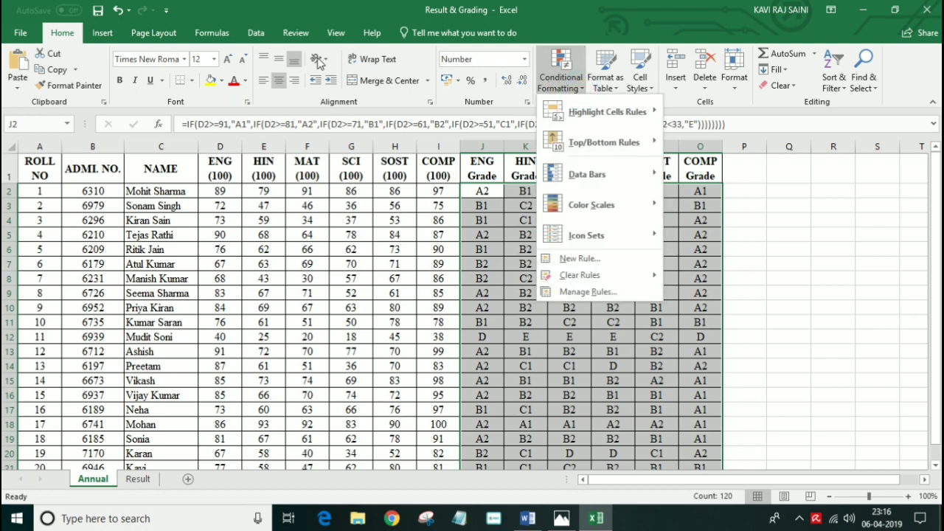
left_click(62, 33)
double_click(63, 33)
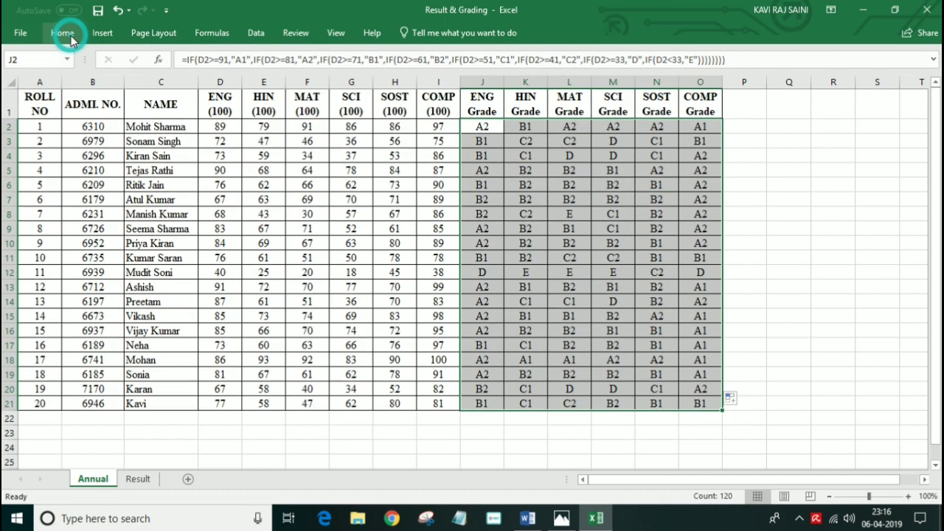
left_click(63, 33)
left_click(63, 35)
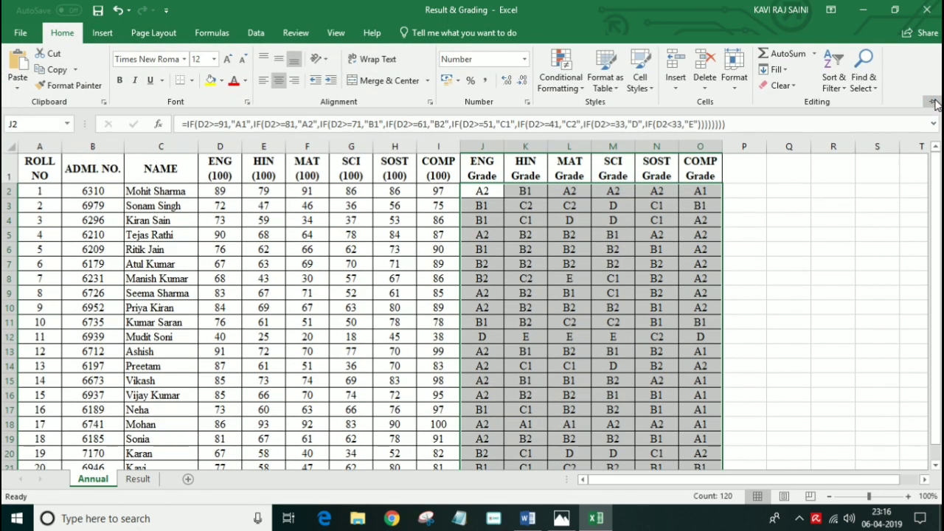
left_click(933, 102)
Highlight grade cells containing A1 in light red
left_click(579, 90)
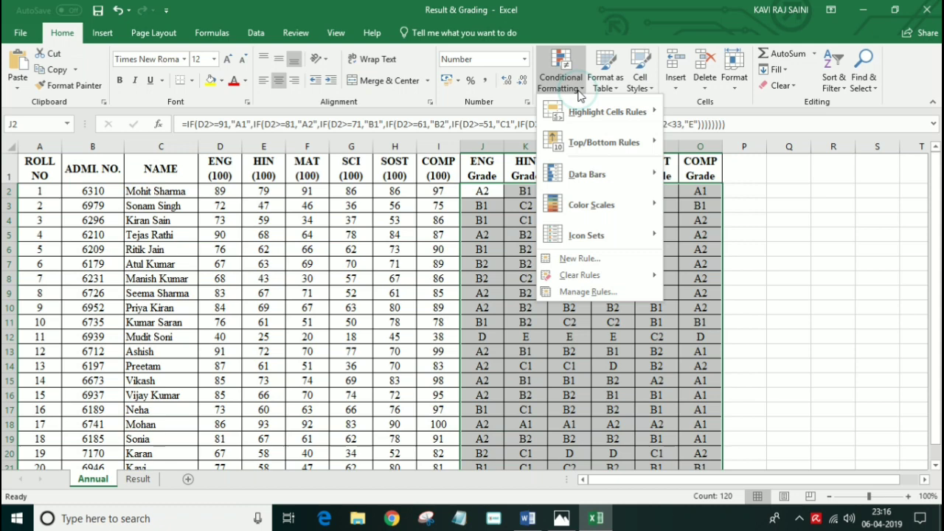
mouse_move(606, 112)
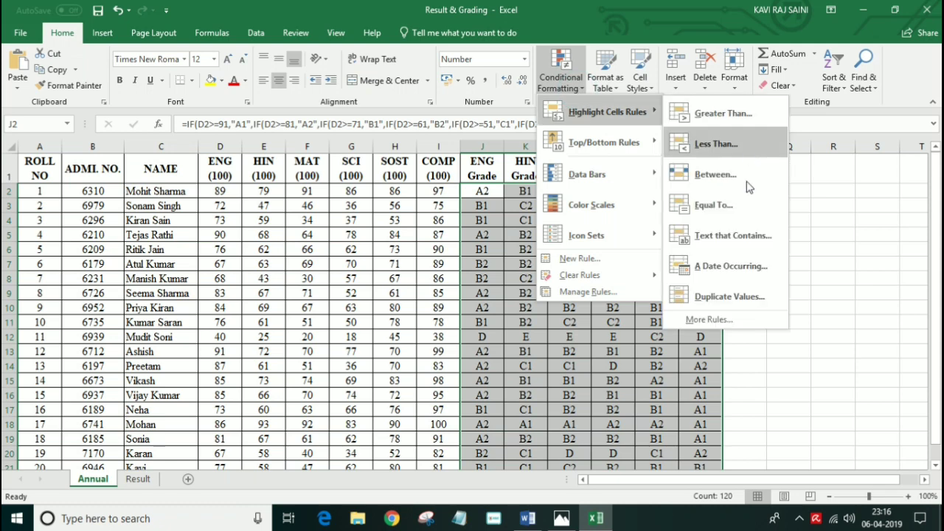
left_click(745, 236)
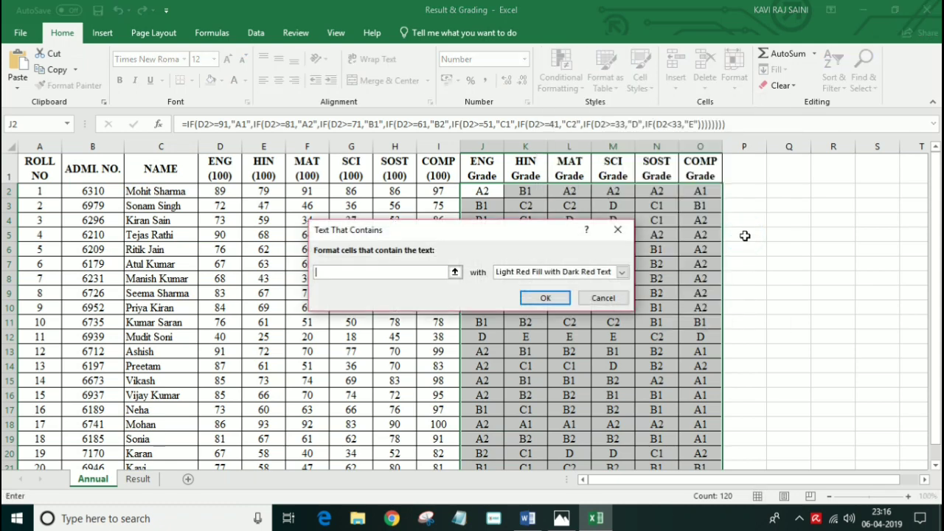
type("A1")
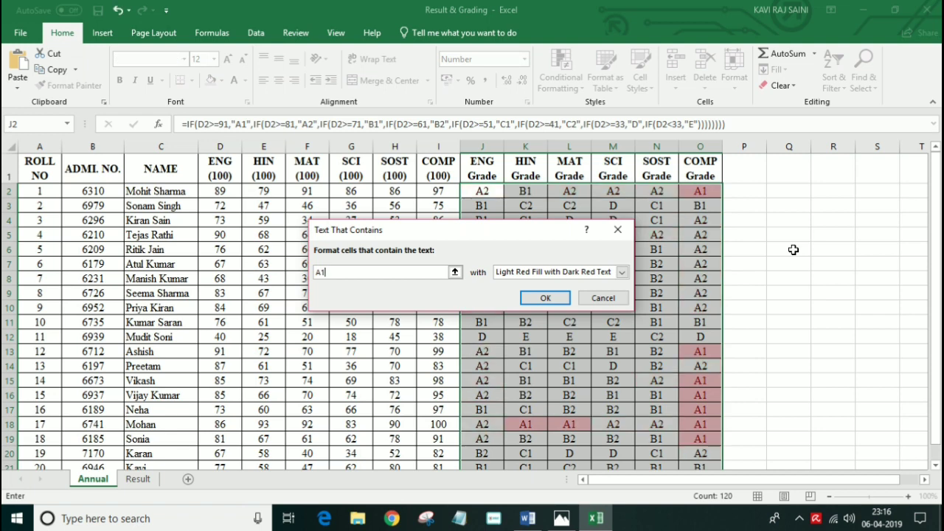
left_click(546, 298)
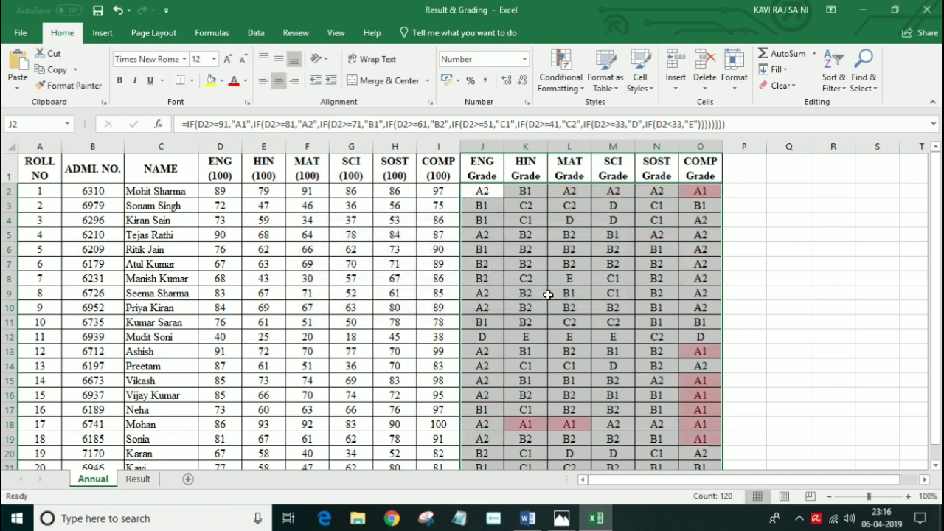
Highlight grade cells containing A2 with yellow fill and dark yellow text
left_click(568, 83)
mouse_move(607, 112)
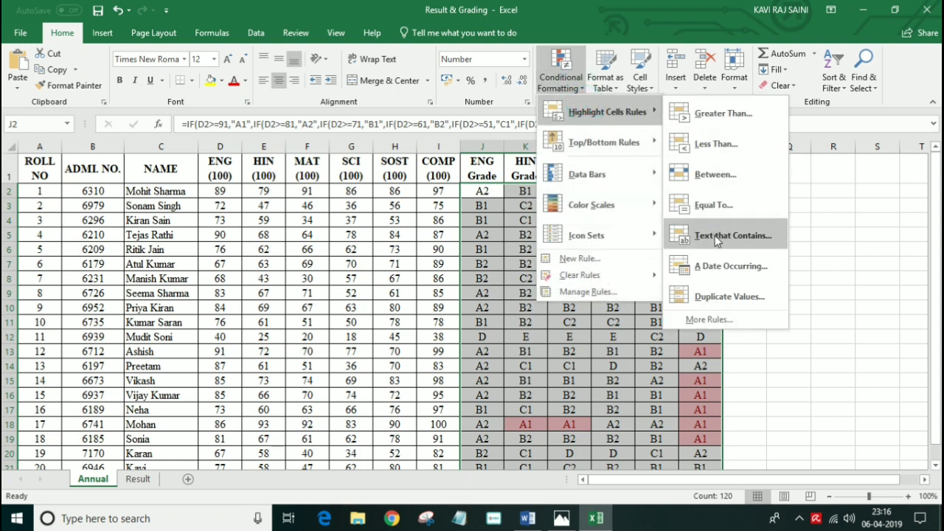
left_click(717, 238)
type("2")
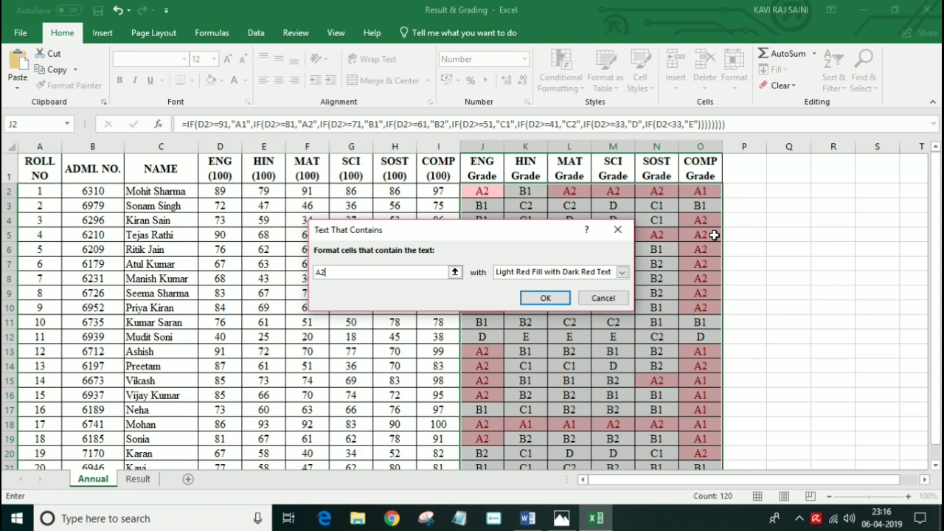
left_click(550, 275)
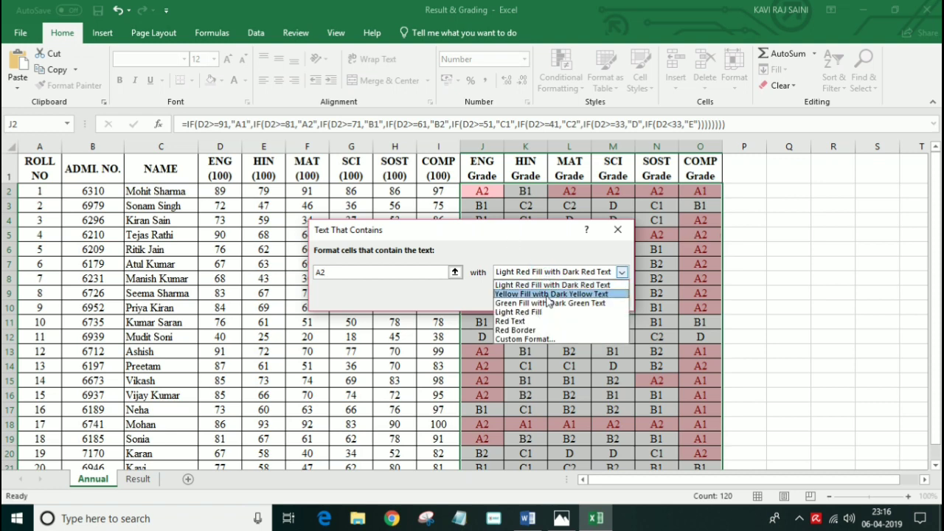
left_click(550, 293)
left_click(546, 298)
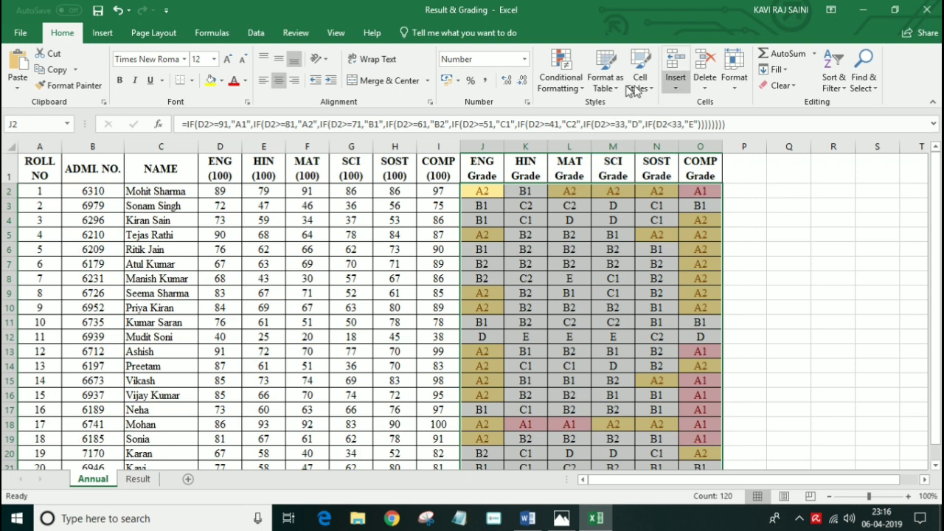
Highlight grade cells containing B1 with green fill and dark green text
left_click(573, 88)
mouse_move(607, 112)
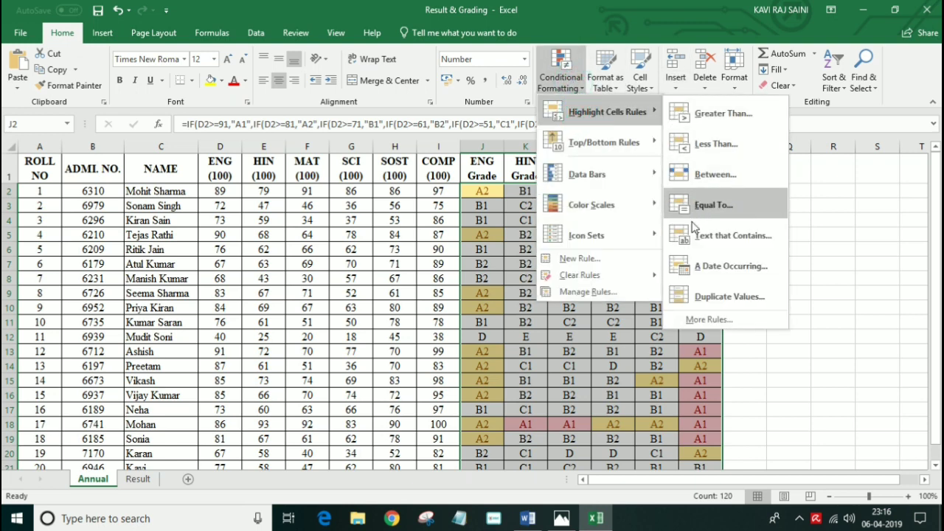
left_click(731, 236)
type("B")
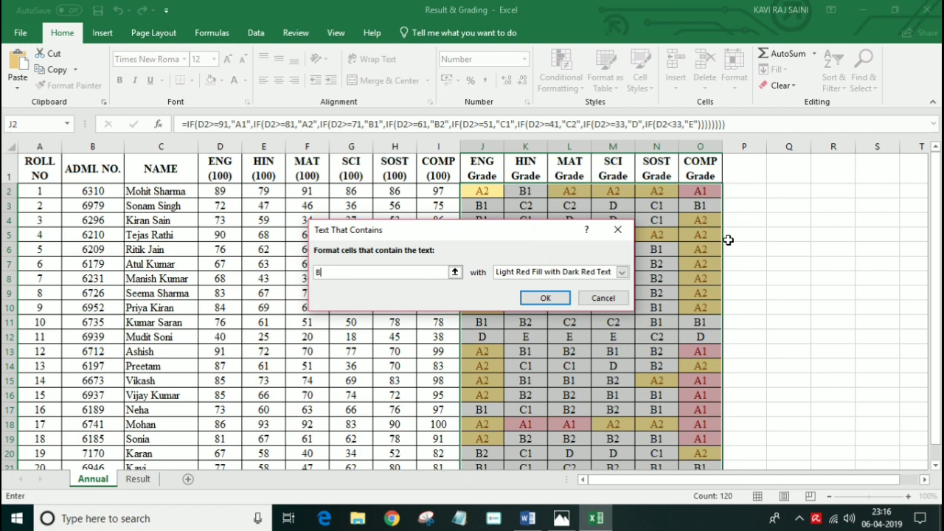
type("1")
left_click(567, 273)
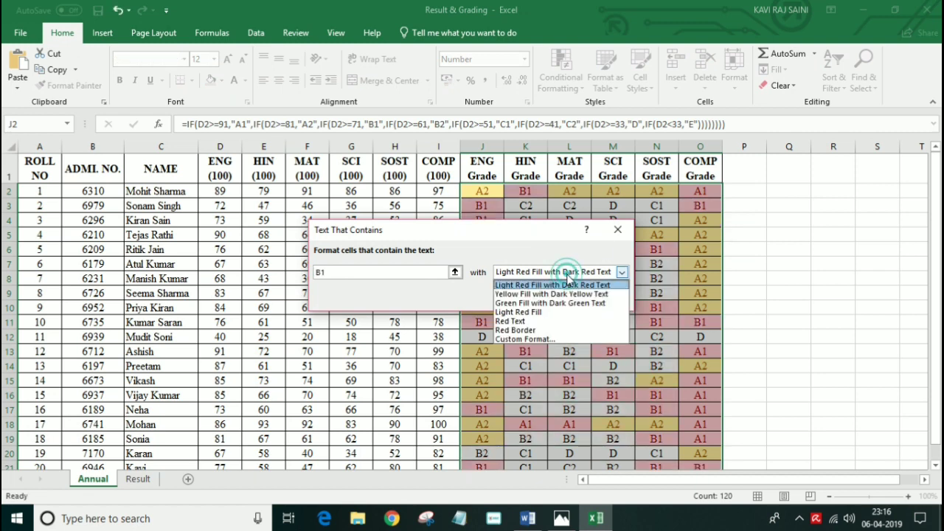
left_click(567, 303)
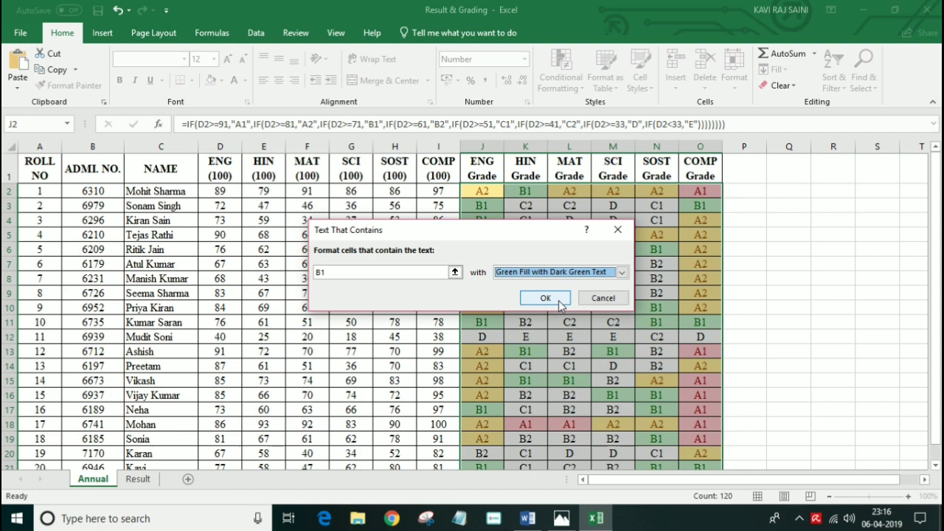
left_click(558, 300)
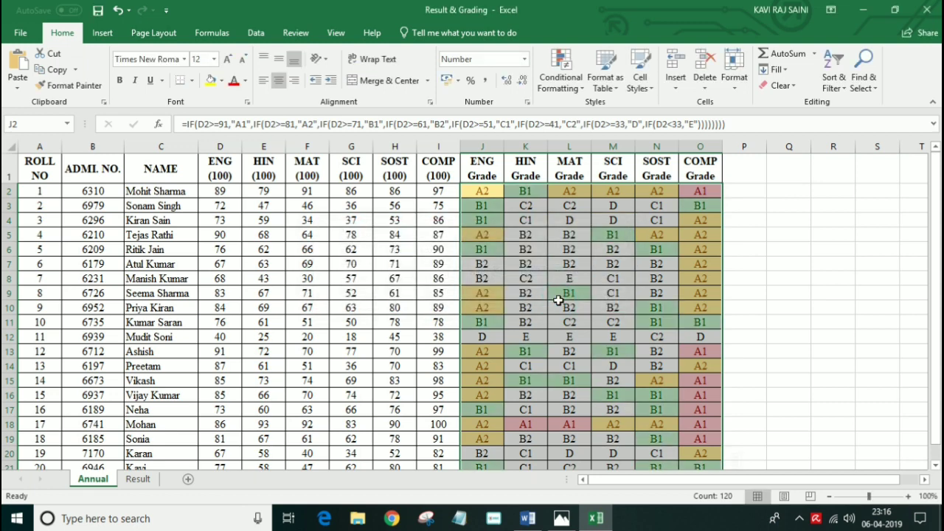
Add a 'B2' text-contains rule with custom blue fill and Automatic font colour
left_click(562, 83)
mouse_move(607, 112)
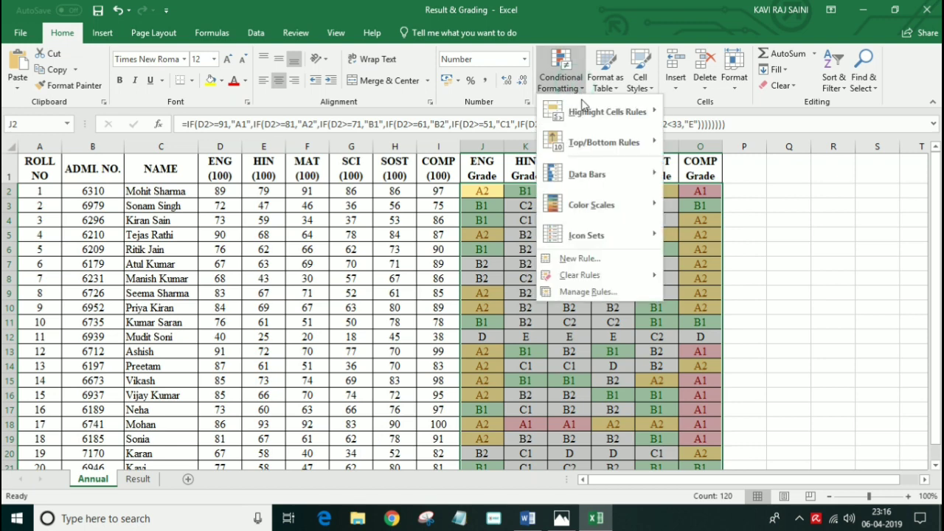
left_click(683, 233)
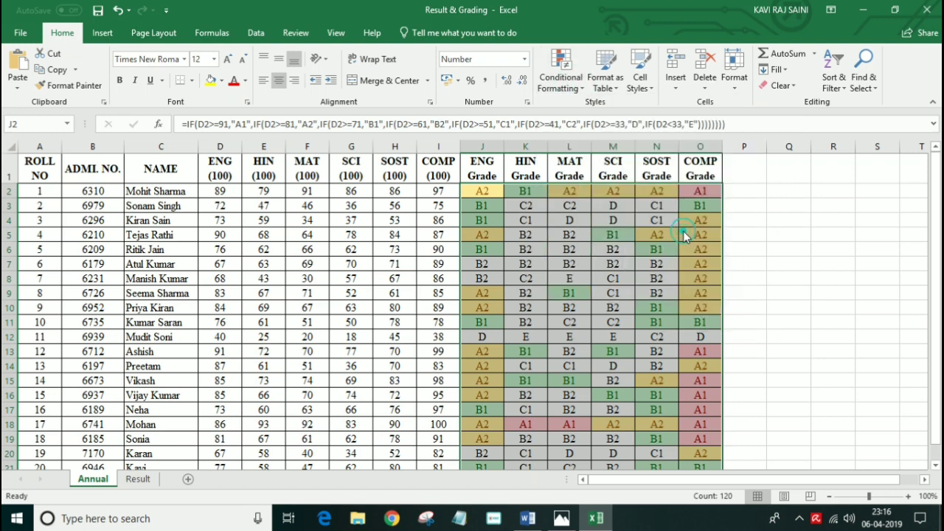
type("B")
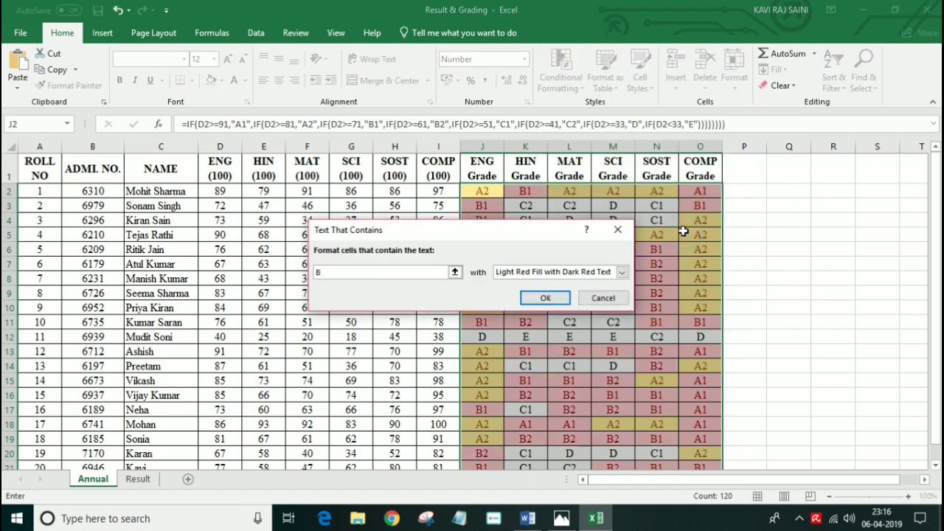
type("2")
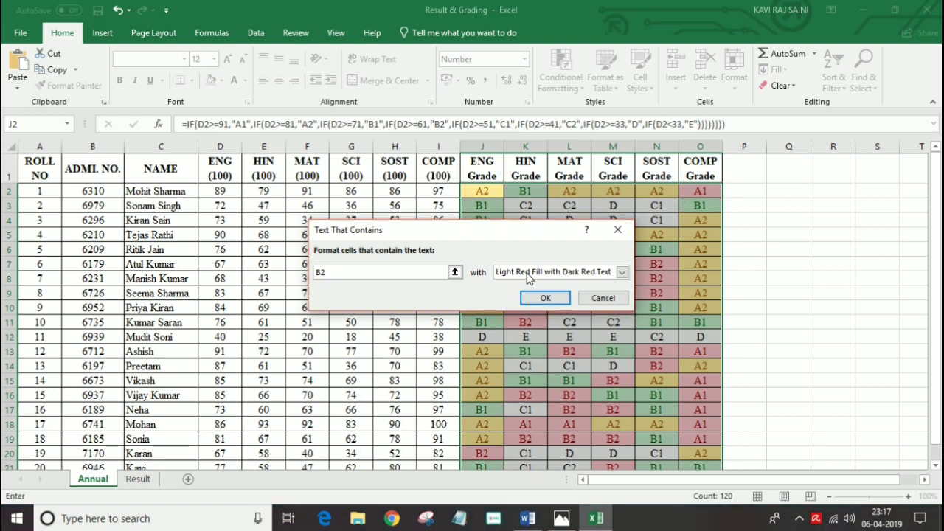
left_click(527, 273)
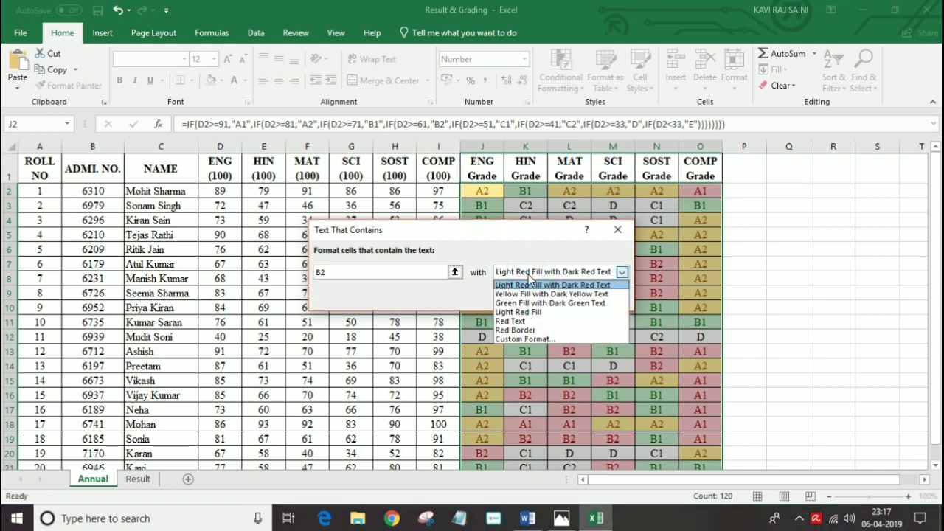
left_click(530, 337)
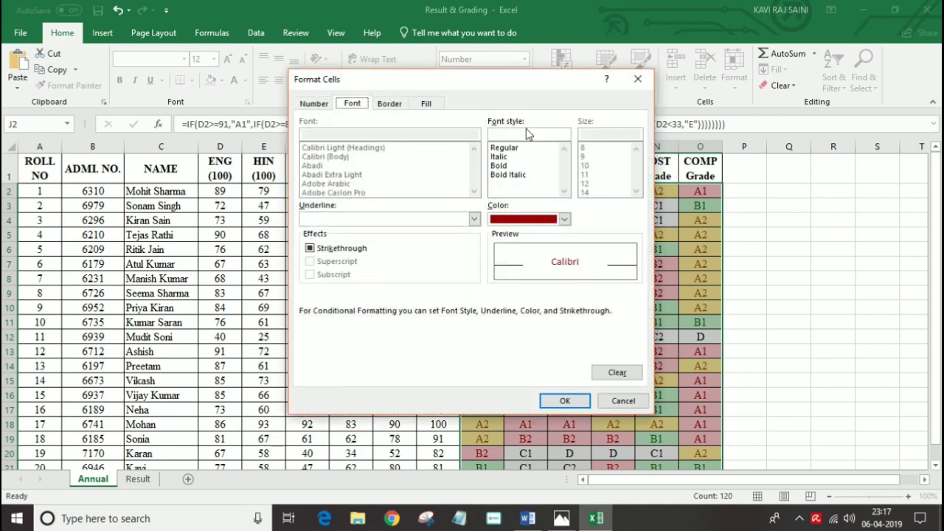
left_click(426, 105)
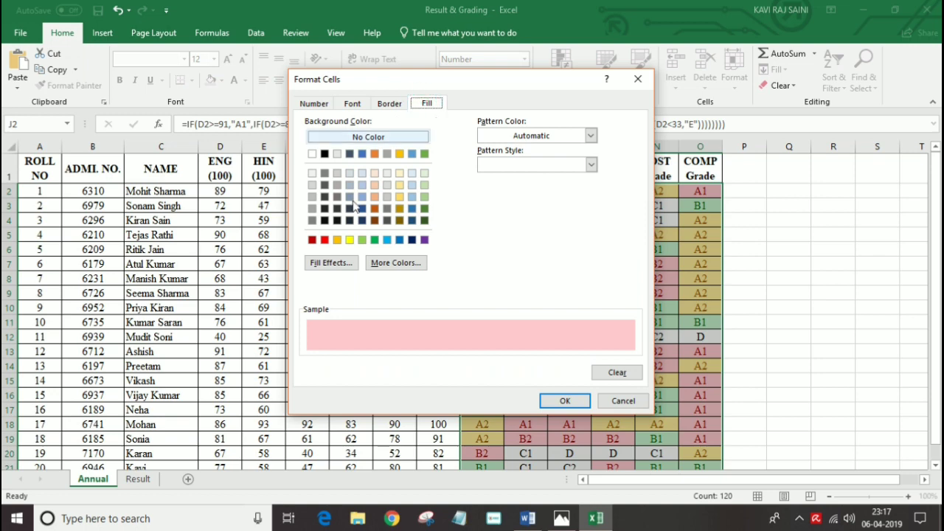
left_click(413, 208)
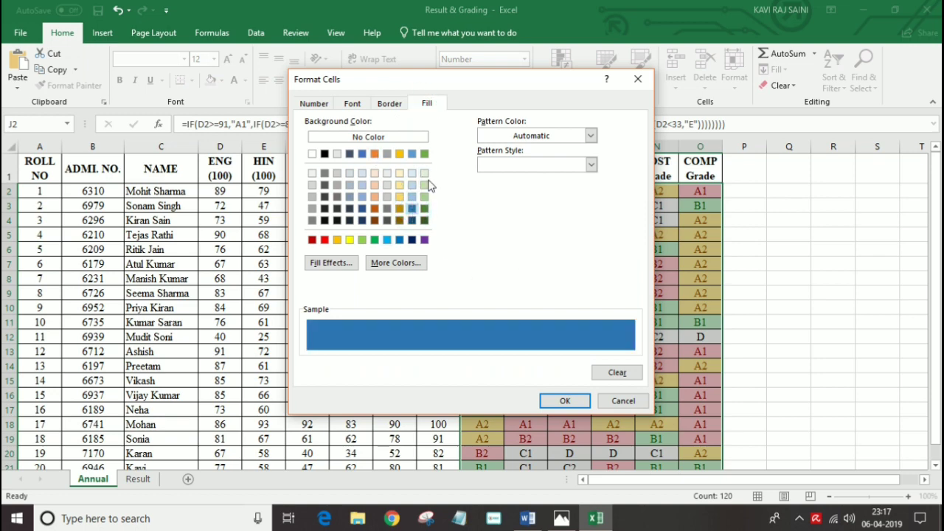
left_click(353, 104)
left_click(530, 220)
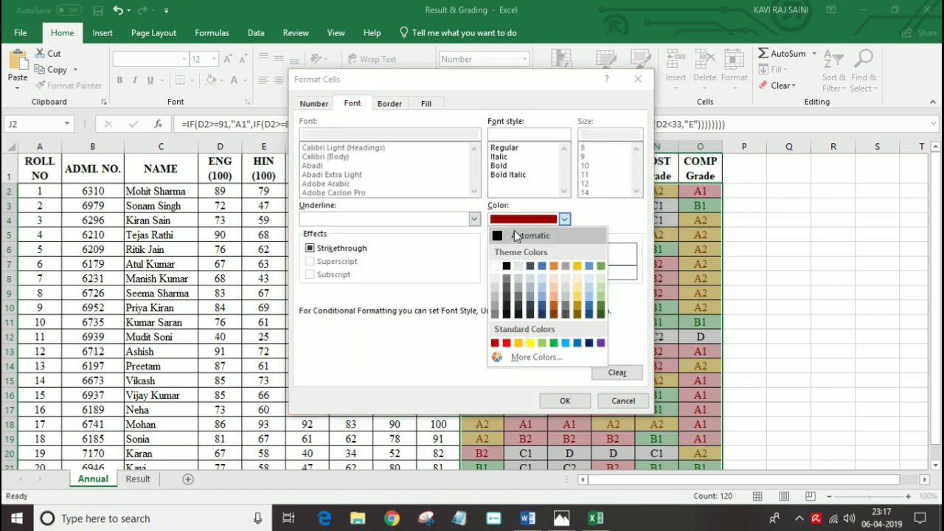
left_click(506, 233)
left_click(564, 401)
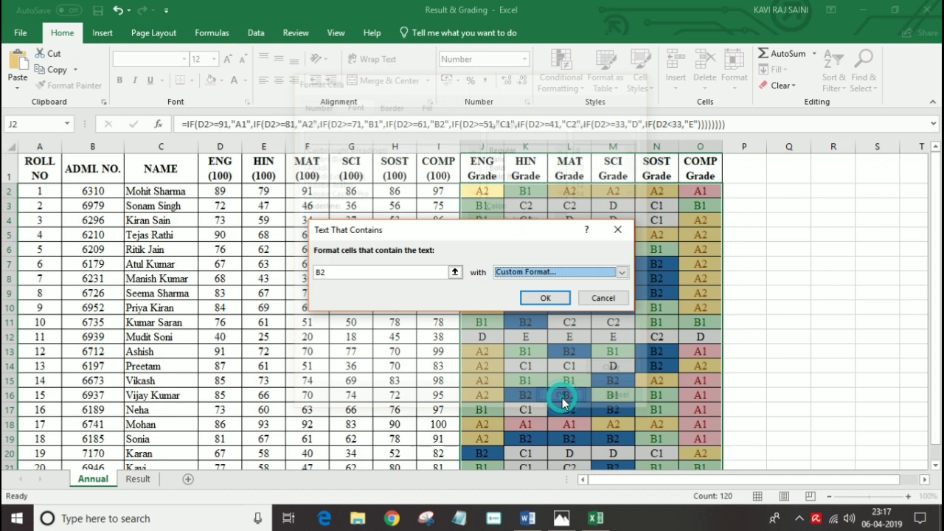
left_click(546, 298)
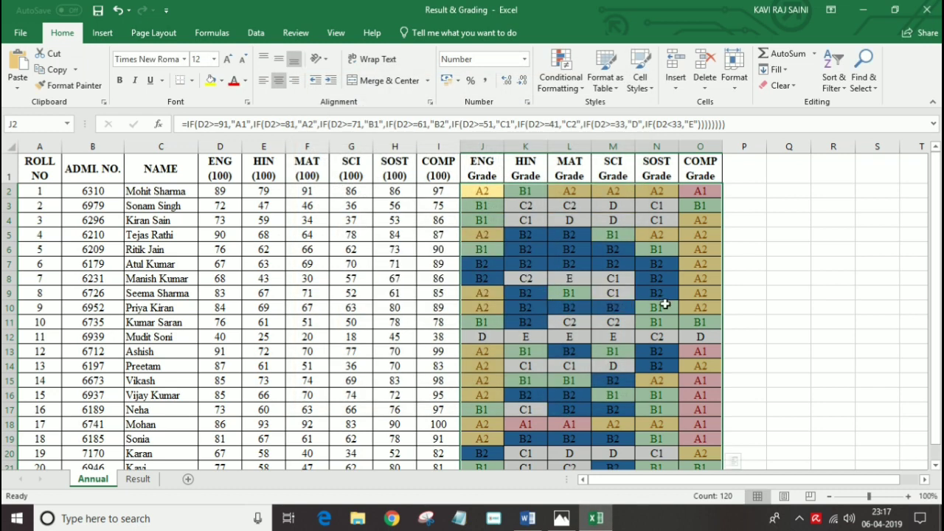
Add a 'C1' text-contains rule with a custom dark red fill and reset font colour
left_click(561, 81)
mouse_move(607, 111)
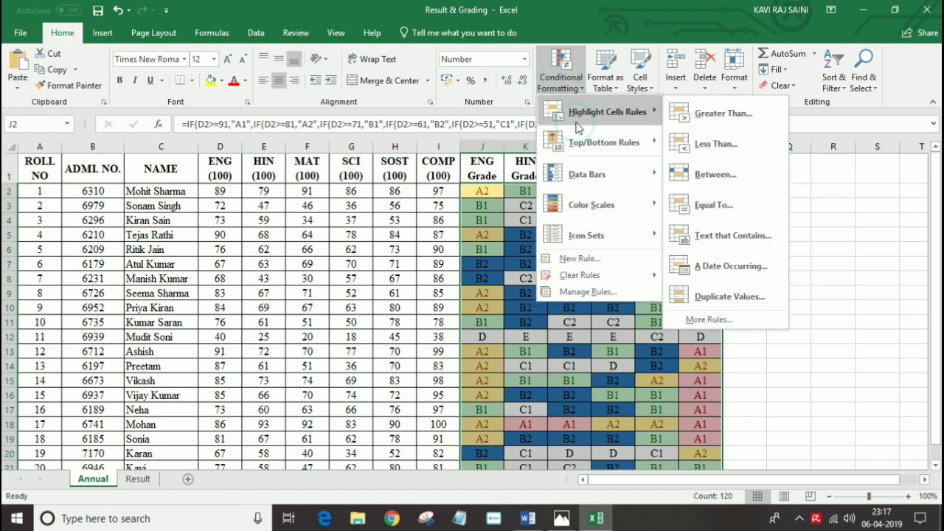
left_click(722, 233)
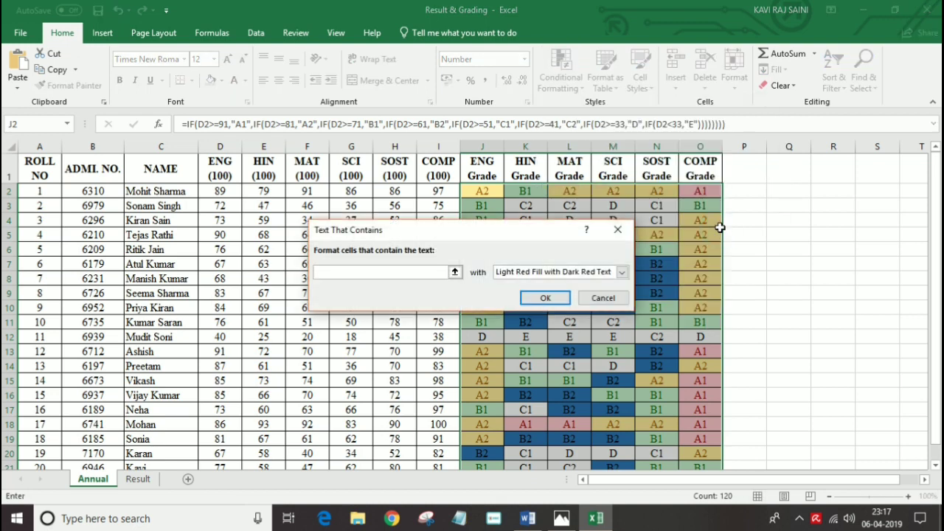
type("C1")
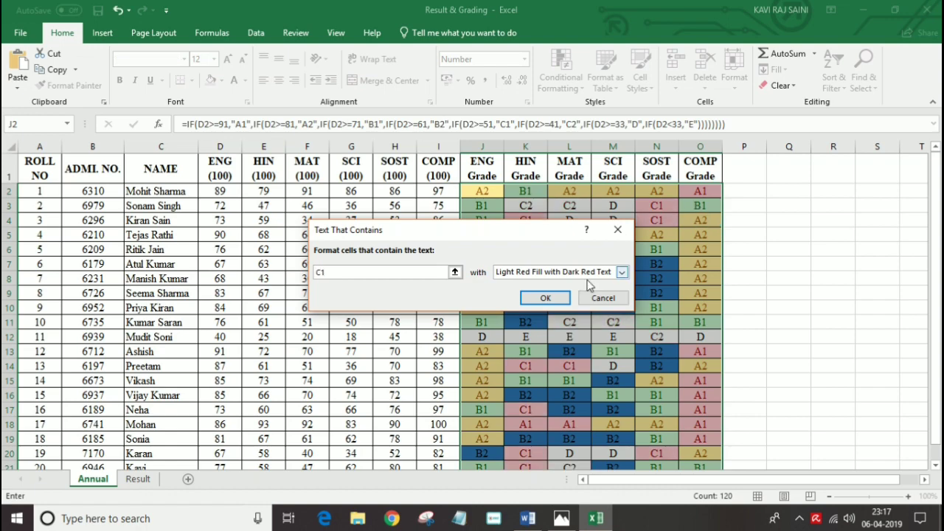
left_click(592, 273)
left_click(540, 337)
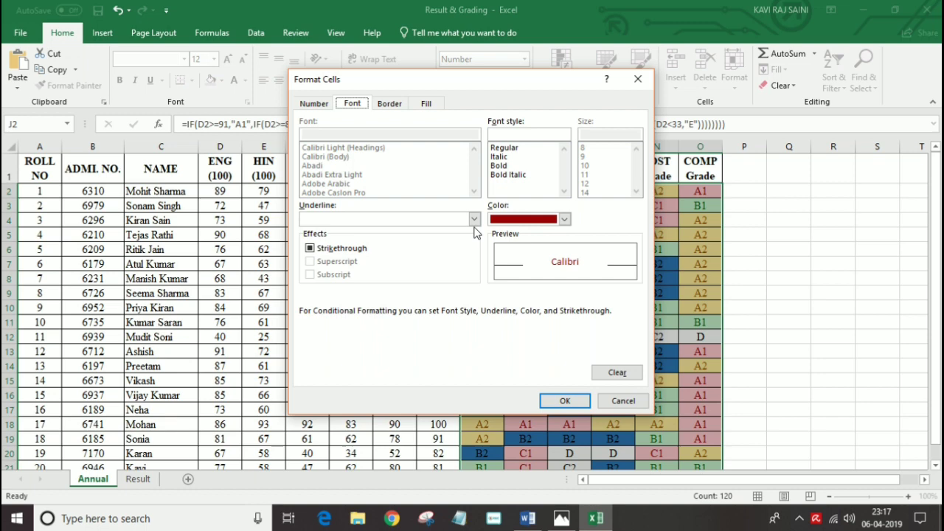
left_click(513, 222)
left_click(495, 265)
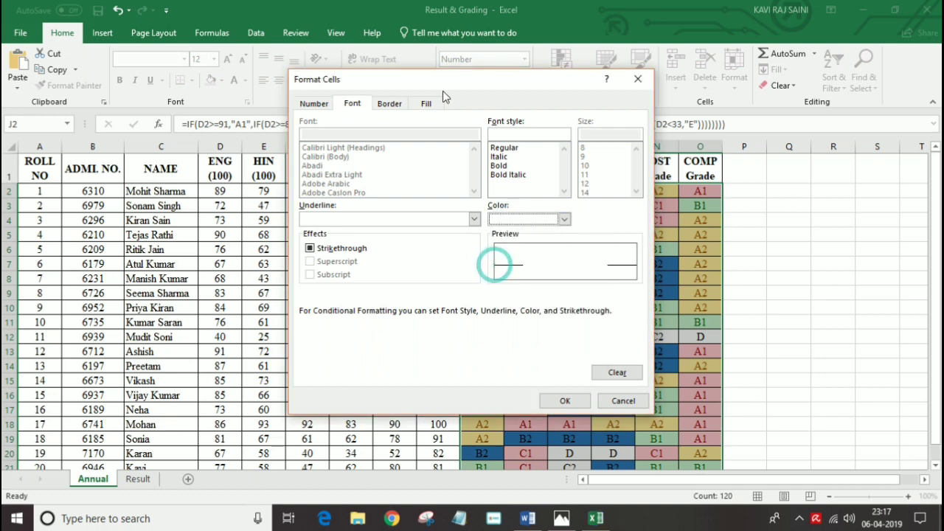
left_click(423, 106)
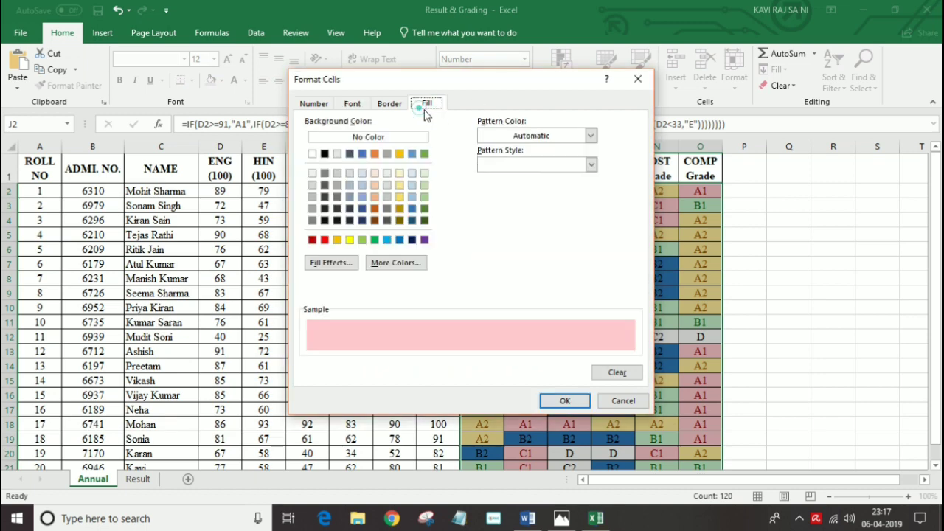
left_click(425, 240)
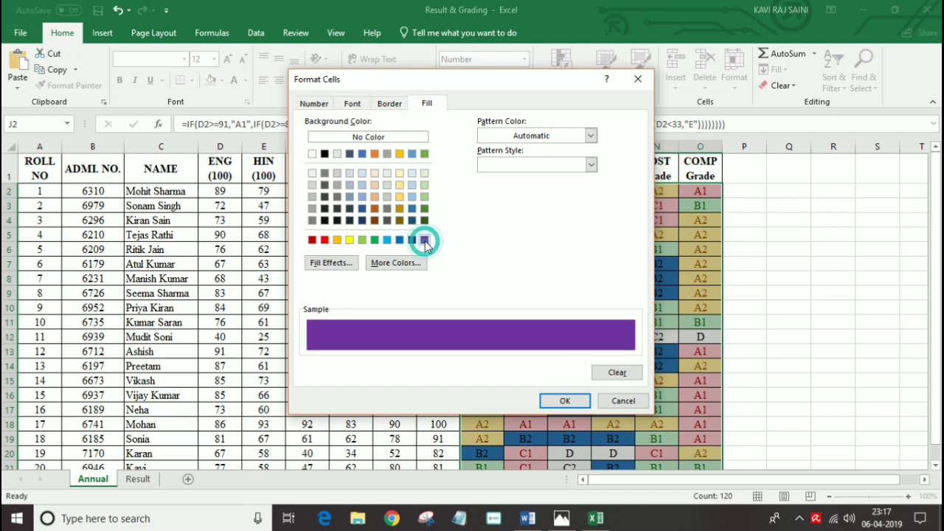
left_click(312, 240)
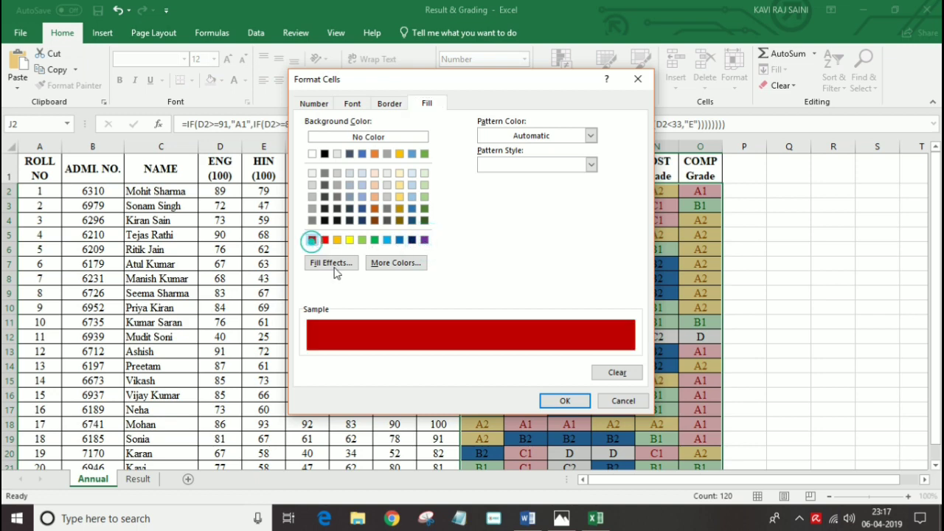
left_click(565, 402)
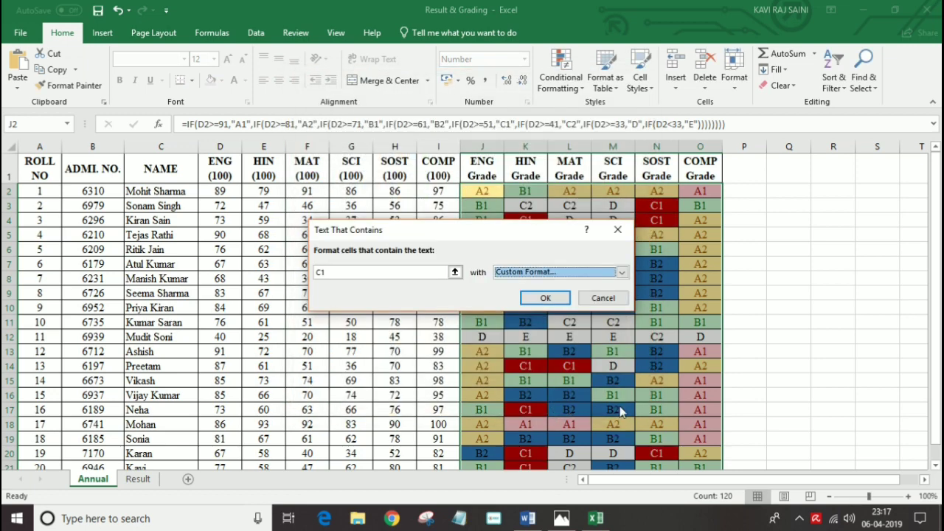
left_click(558, 298)
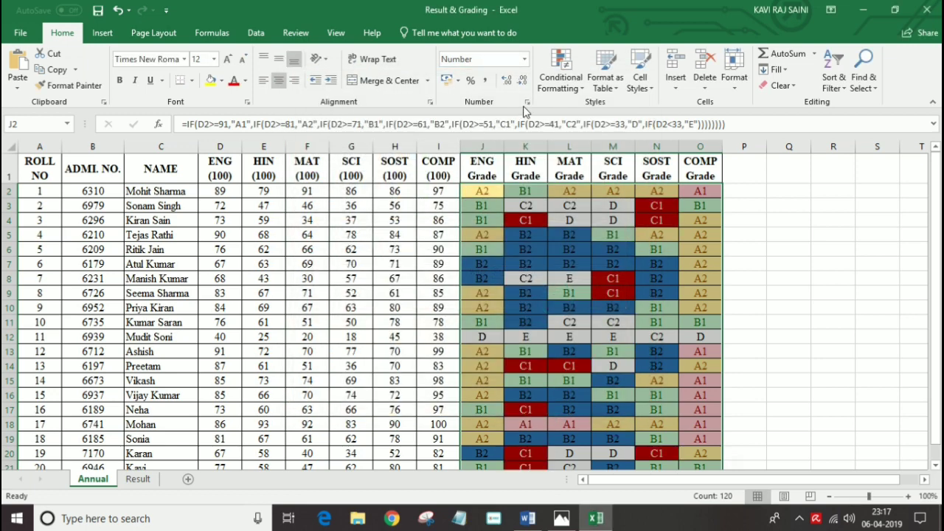
Count English A1 grades in R2 with =COUNTIF(J2:J21,"A1")
left_click(568, 84)
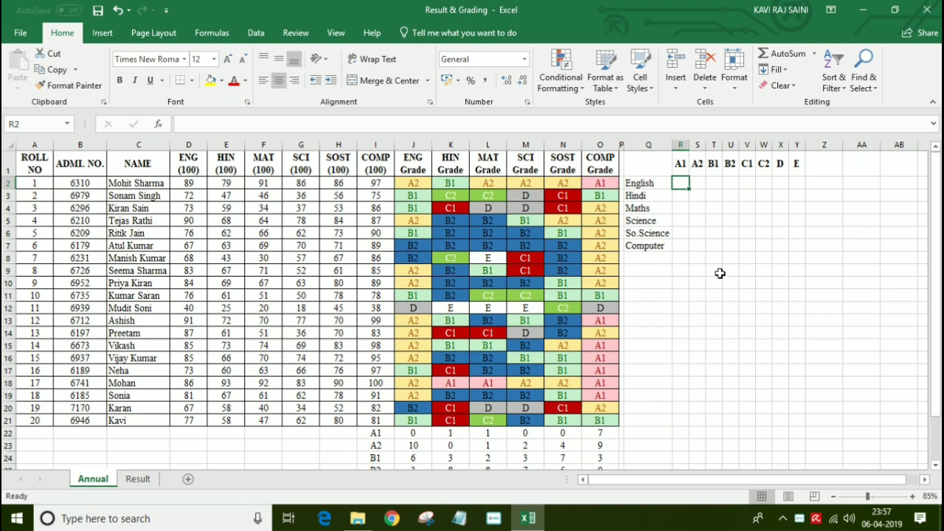
type("=coi")
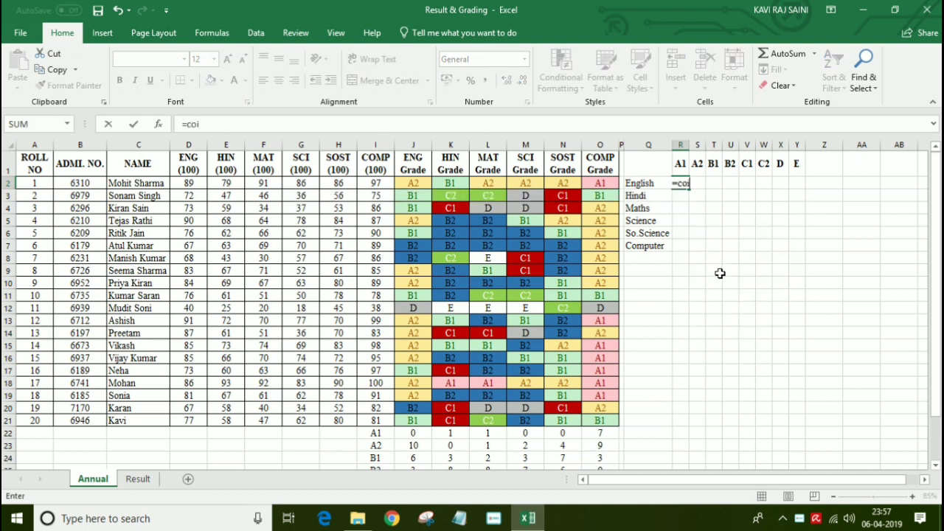
key("BackSpace")
type("unt")
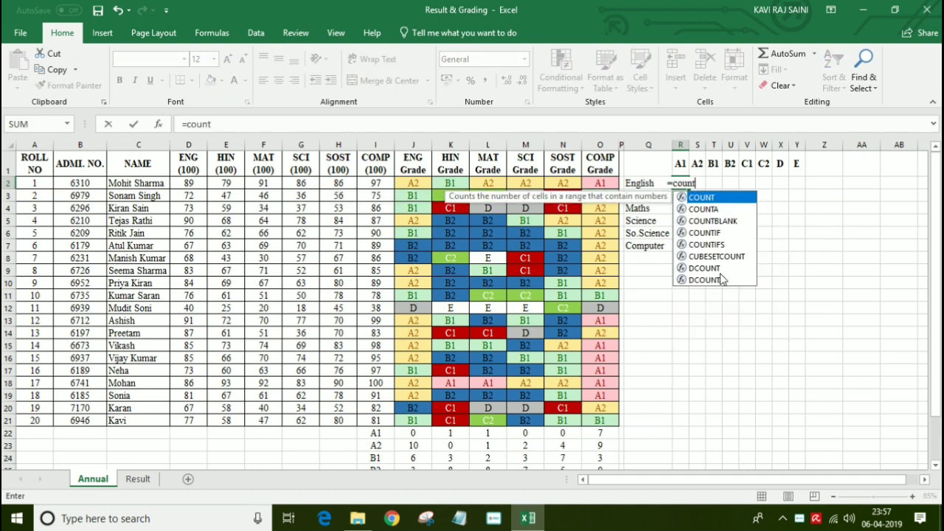
type("if")
key("Tab")
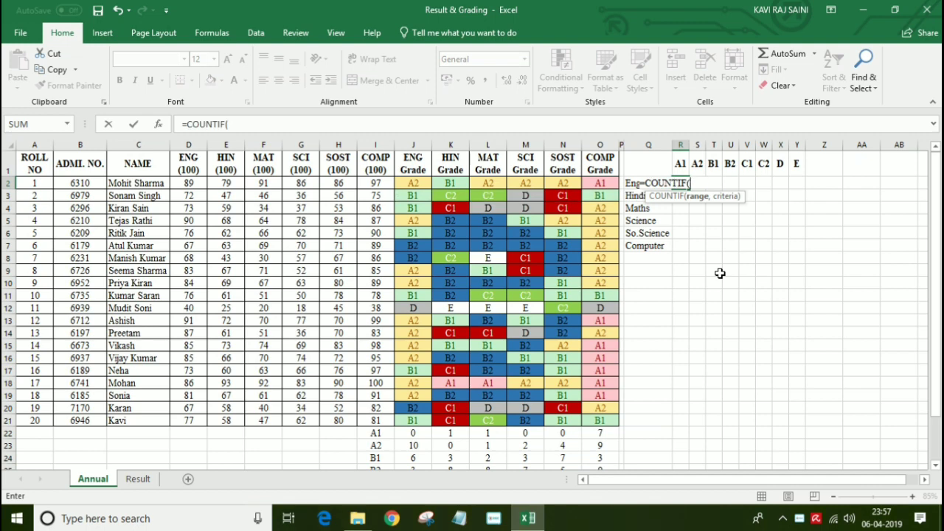
left_click_drag(408, 183, 411, 407)
left_click(413, 418)
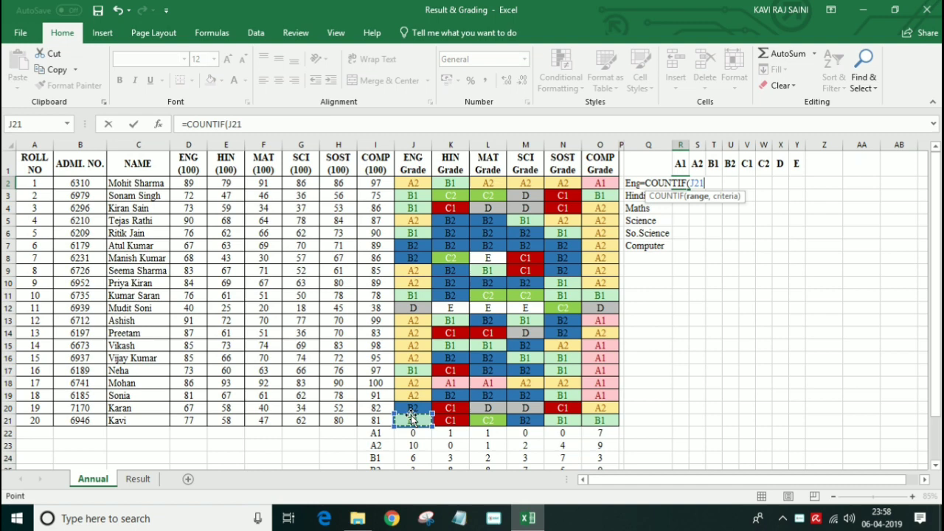
left_click_drag(408, 183, 400, 419)
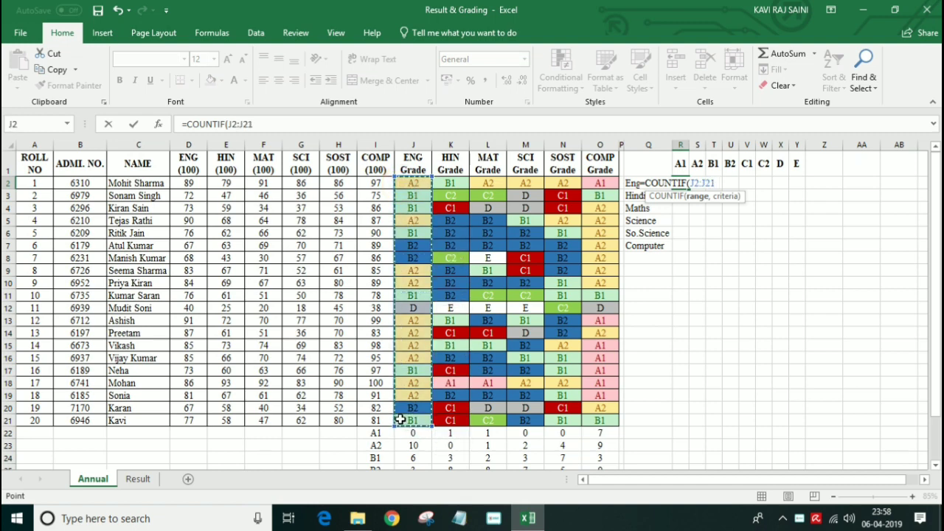
type(",")
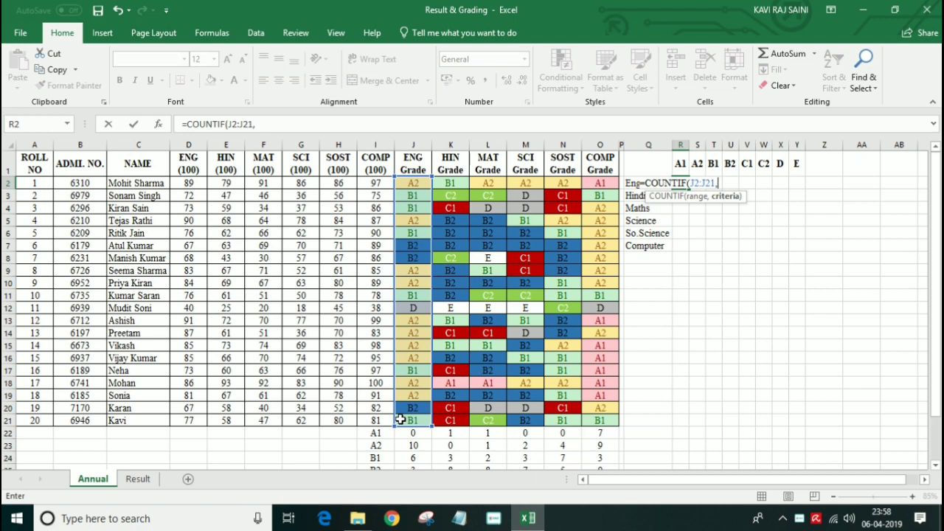
type("\"A")
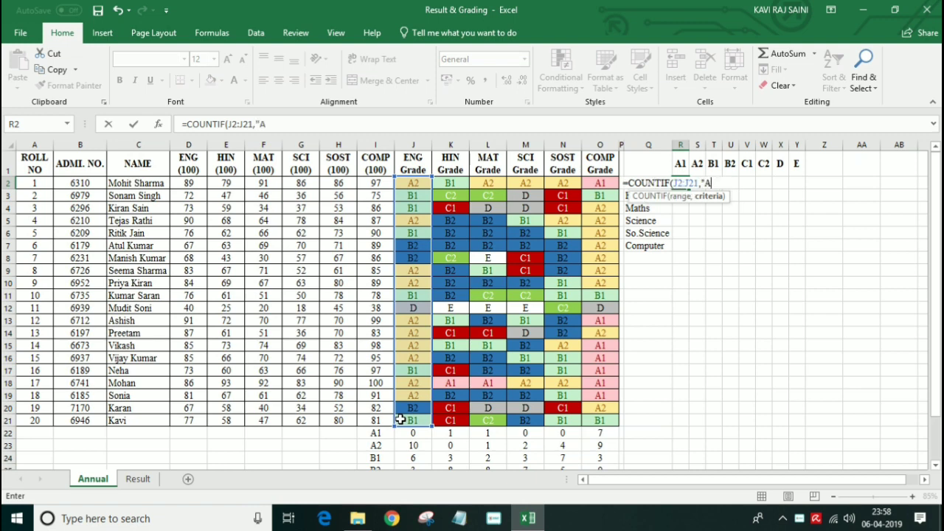
type("1)")
key("Return")
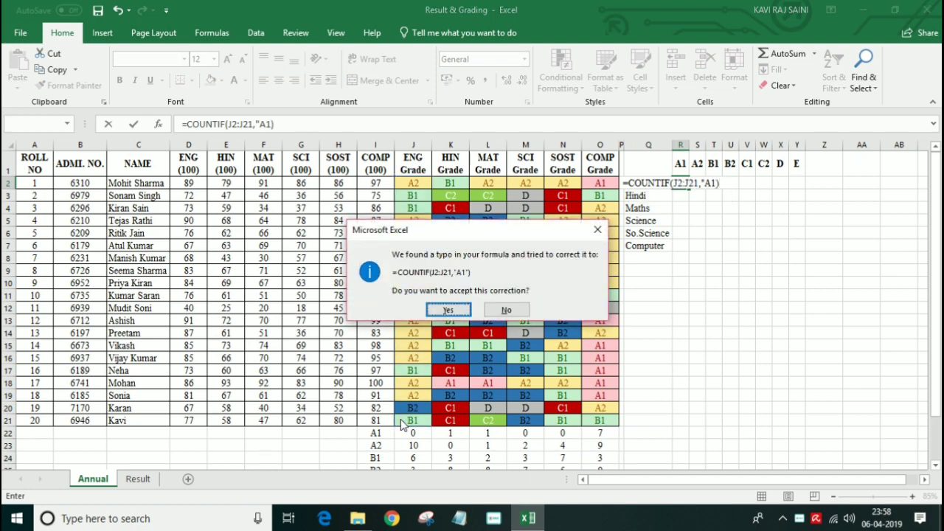
key("Return")
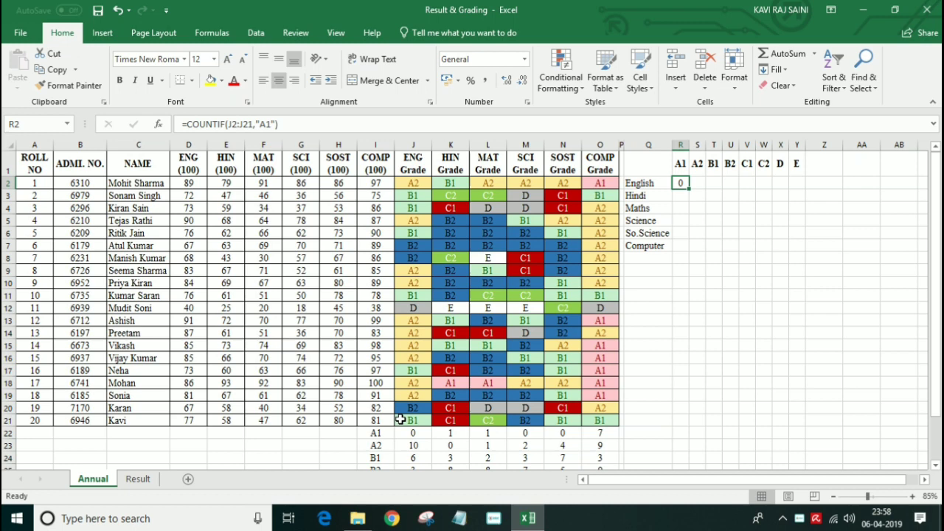
Make the R2 COUNTIF range absolute as $J$2:$J$21
key("F2")
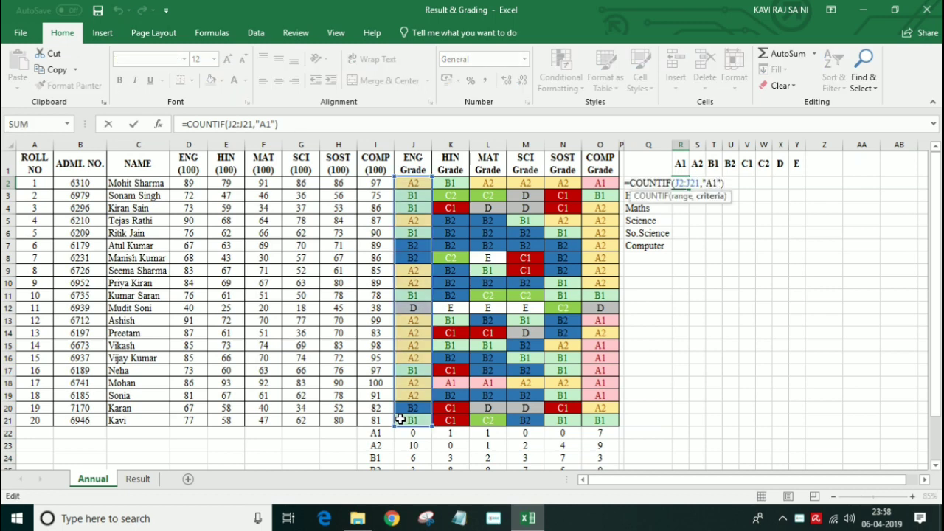
key("Left")
key("Left")
key("Left")
key("Left")
key("Left")
key("Left")
type("$")
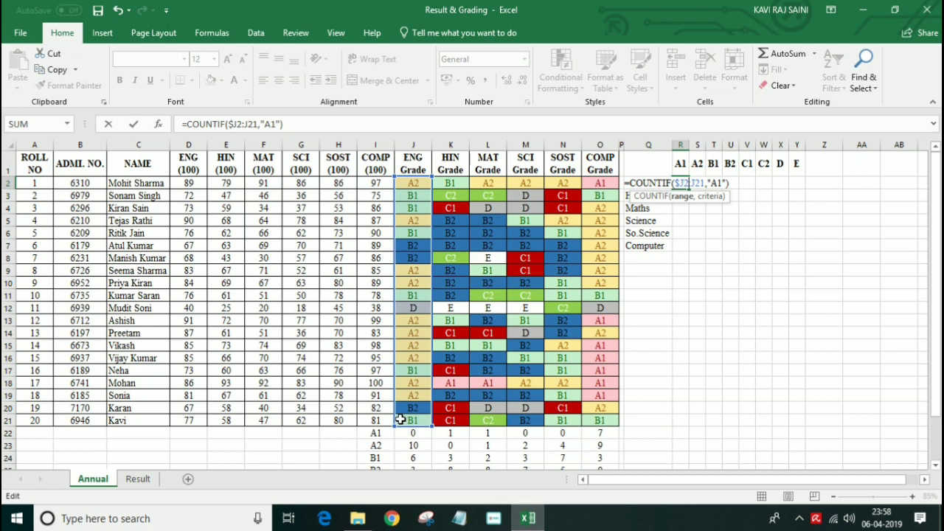
key("Right")
type("$")
key("Right")
type("$")
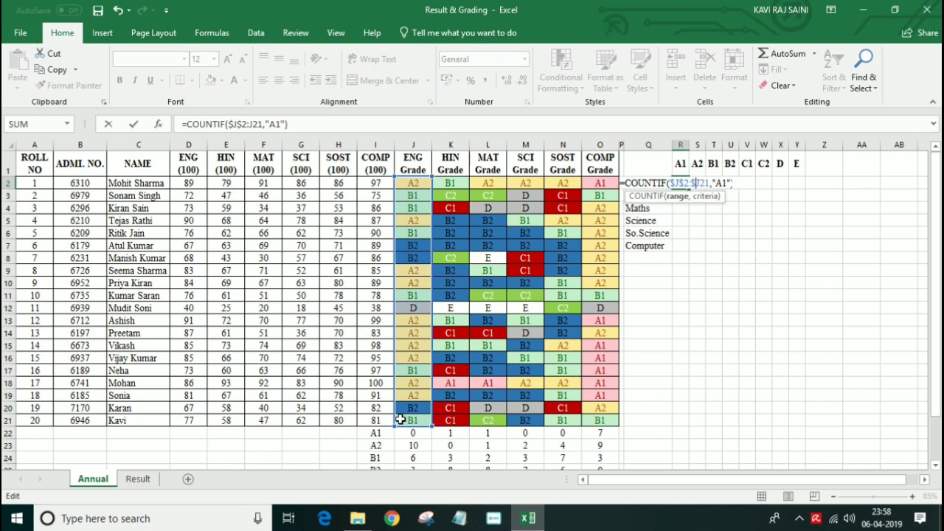
key("Right")
type("$")
key("ctrl+Return")
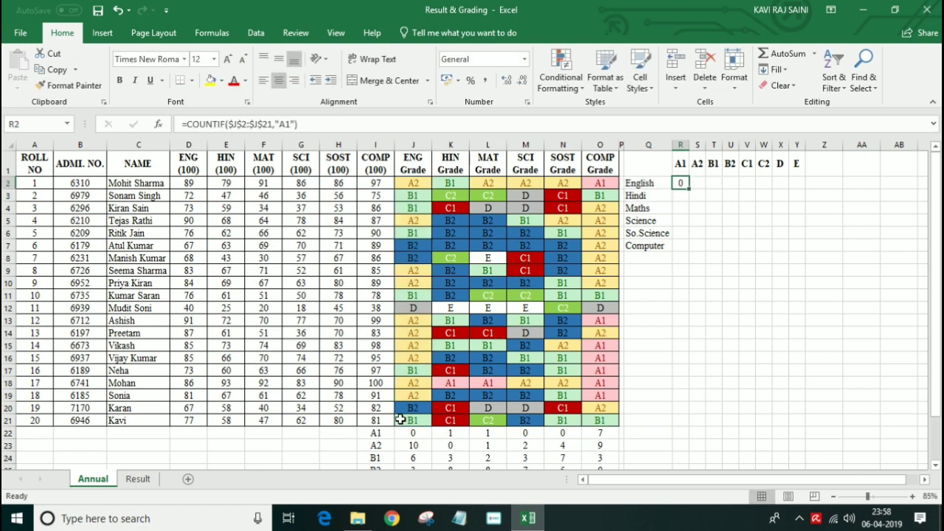
key("F2")
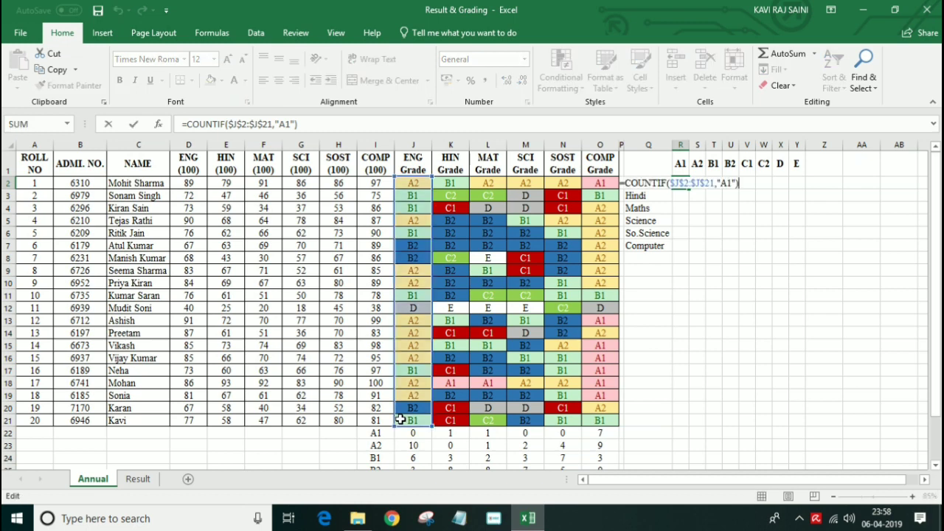
key("Return")
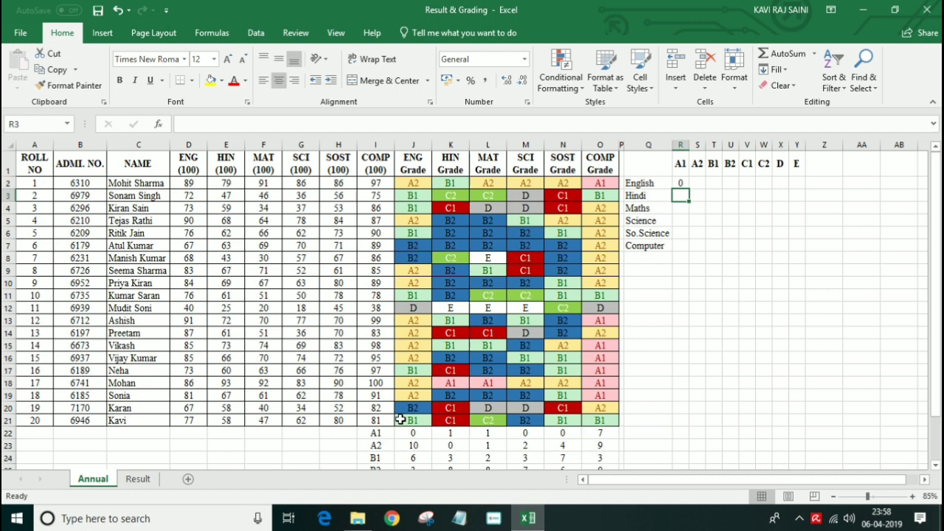
Count Hindi A1 grades in R3 with COUNTIF over K2:K21
type("=c")
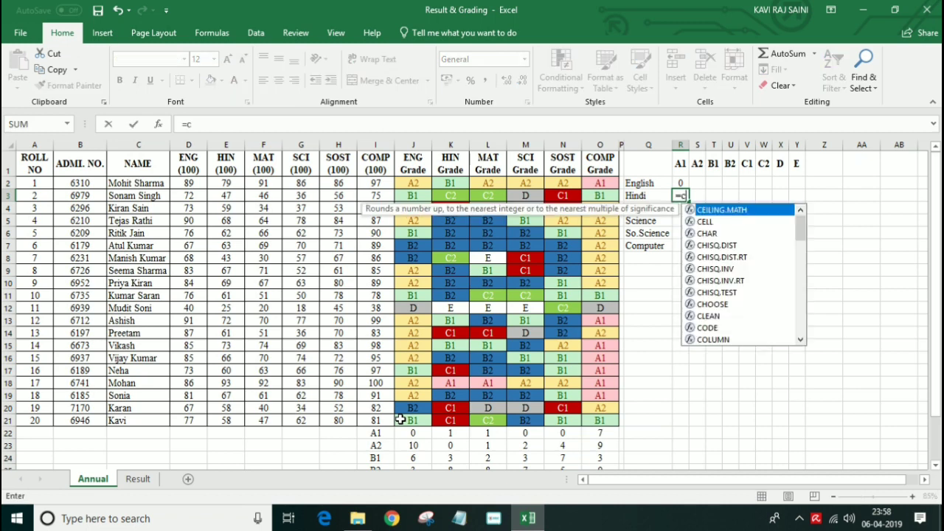
type("ou")
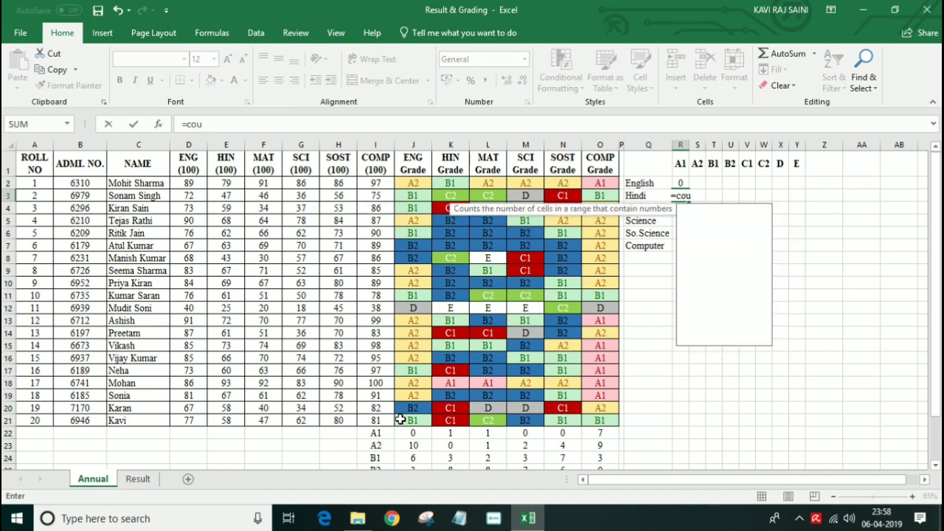
type("ntif(")
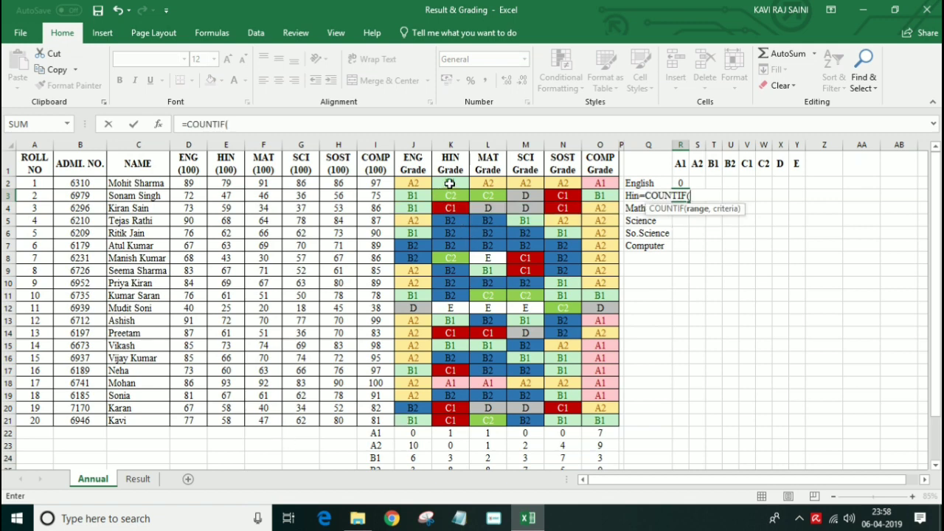
left_click_drag(450, 185, 457, 419)
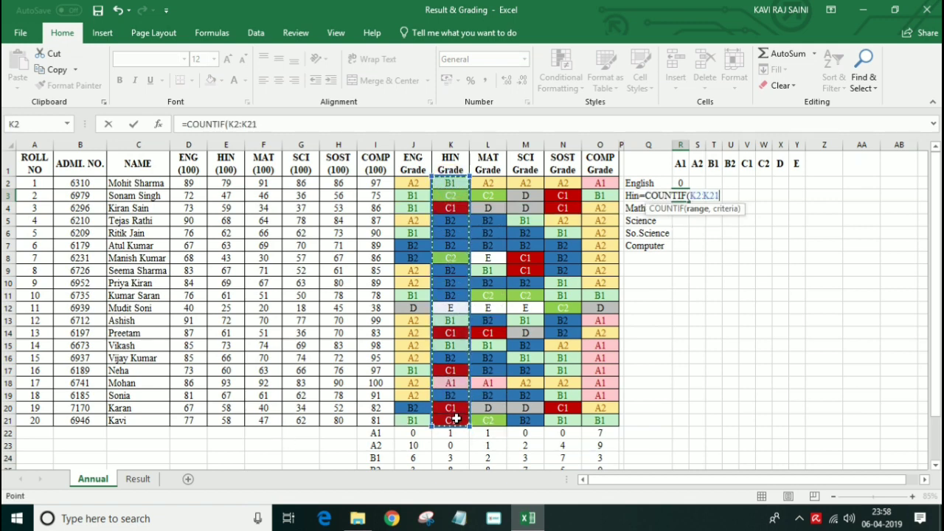
type(",\"")
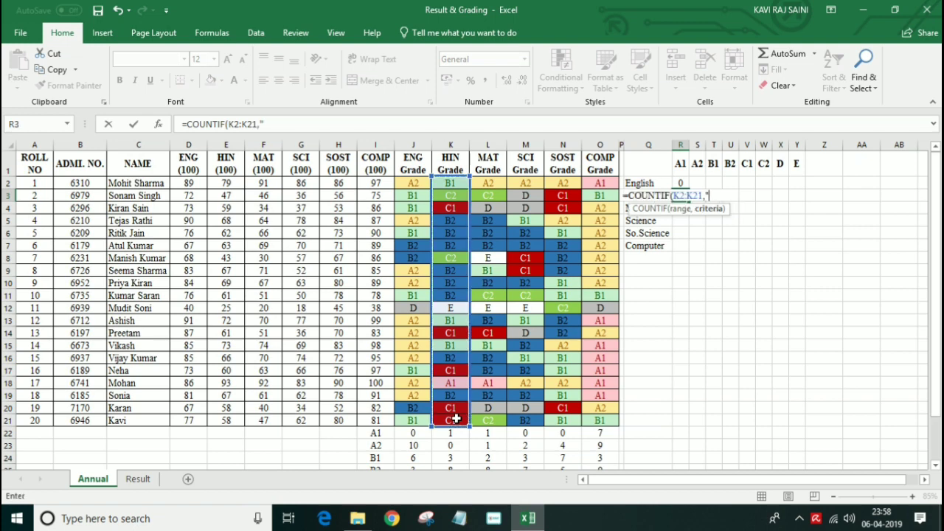
type("A1\"")
type(")")
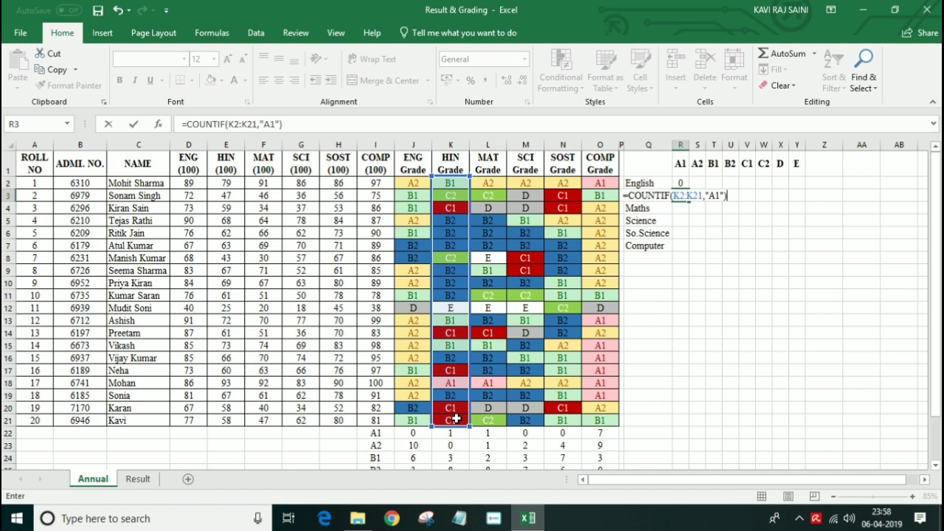
key("Return")
Lock the R3 COUNTIF range as $K$2:$K$21
key("Up")
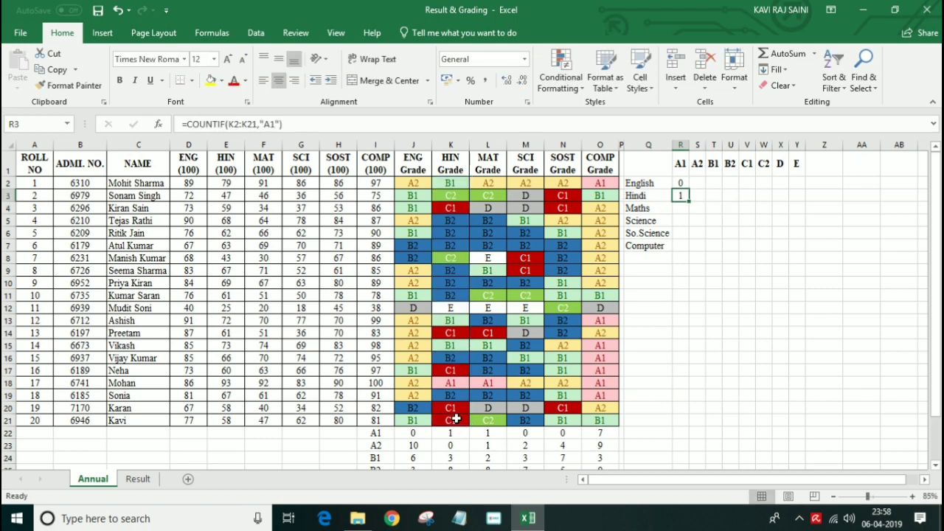
key("F2")
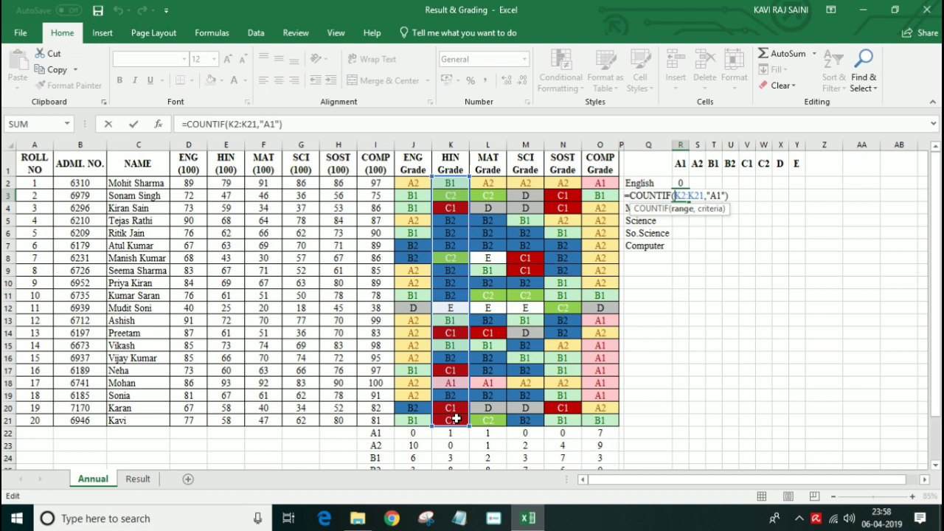
type("$K$")
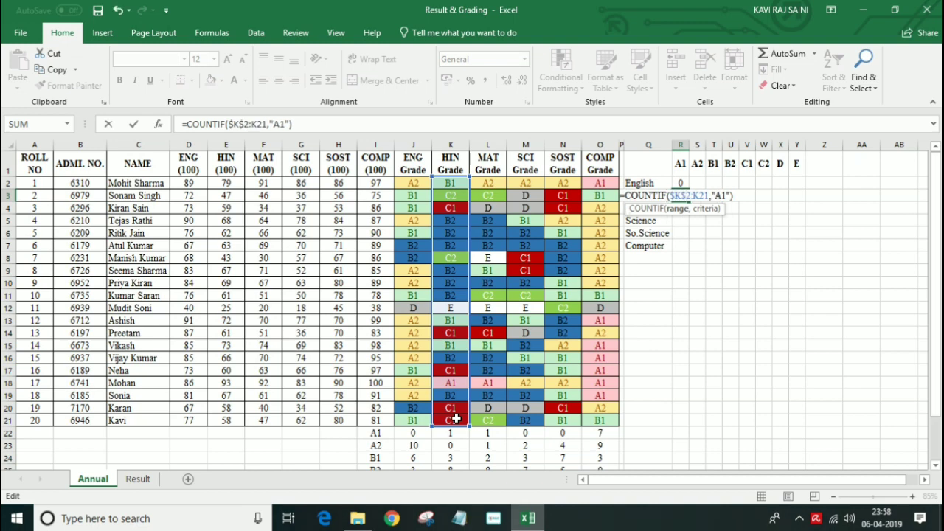
key("Right")
type("$")
key("Right")
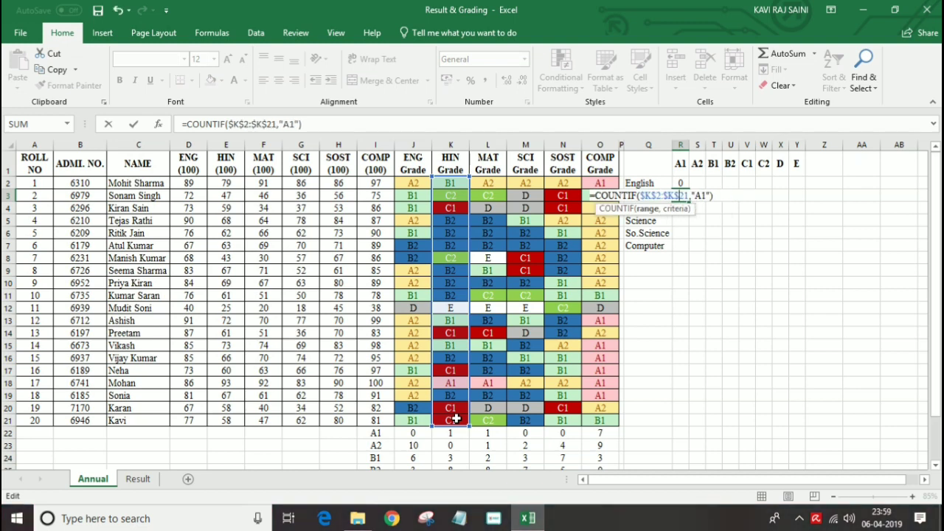
type("$")
key("Return")
key("Up")
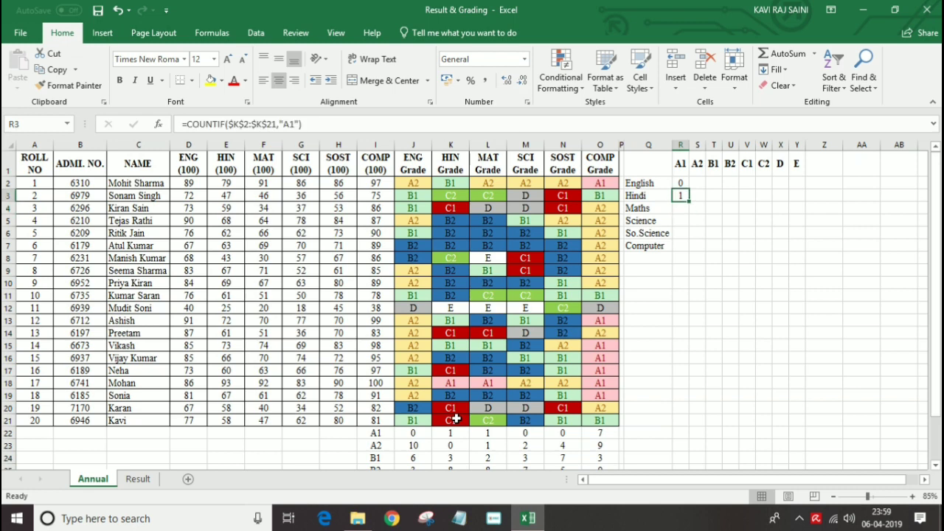
Copy the Hindi count formula from R3 into the Maths through Computer rows (R4:R7)
key("ctrl+c")
key("Down")
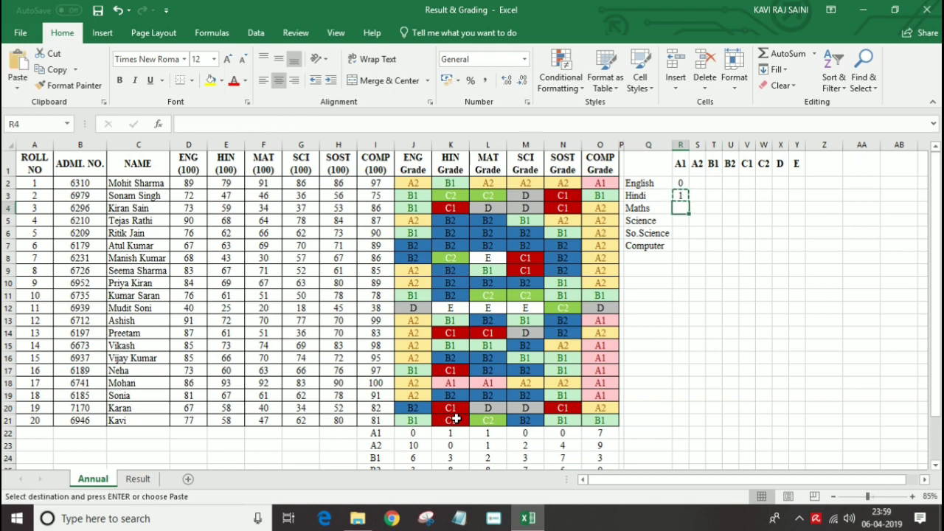
key("shift+Down")
key("shift+Down")
key("shift+Down")
key("ctrl+v")
key("Up")
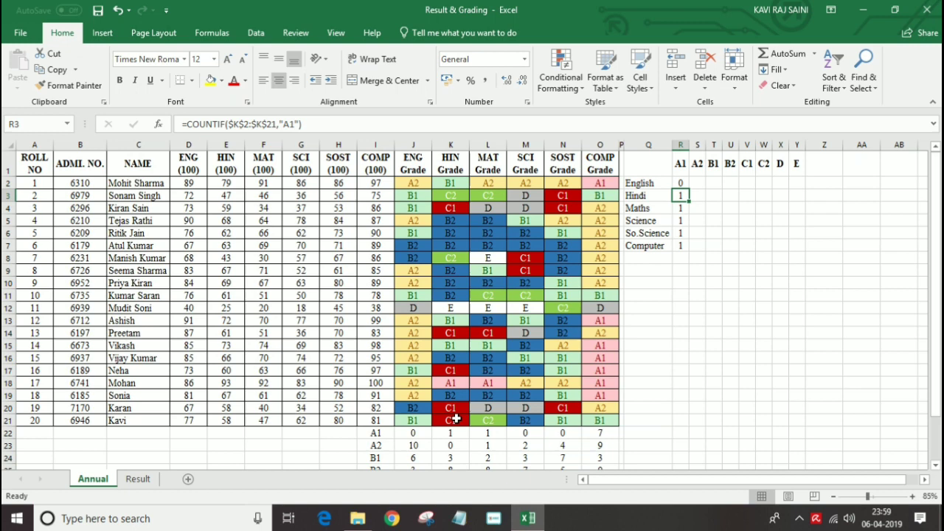
key("Down")
Edit the Maths count formula so its range uses column L
key("F2")
key("Left")
key("Left")
key("Left")
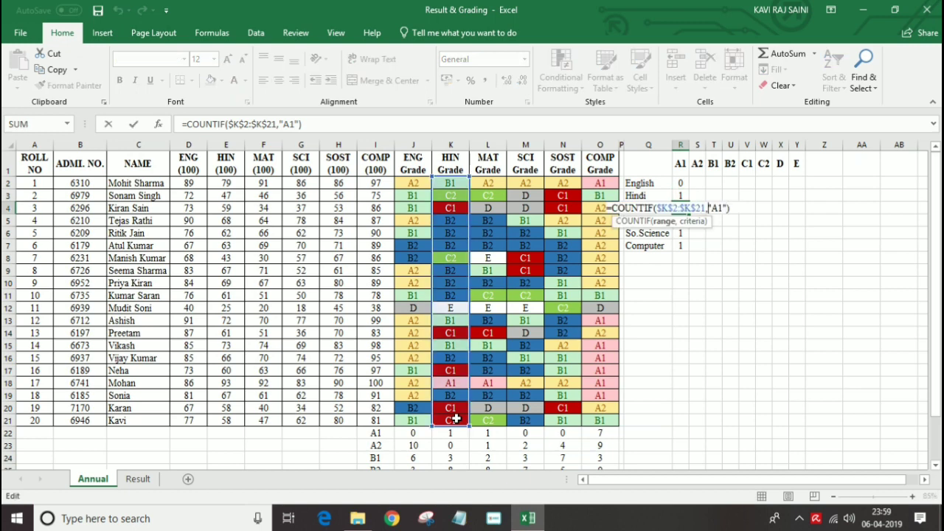
key("Left")
key("Left")
key("Left")
key("BackSpace")
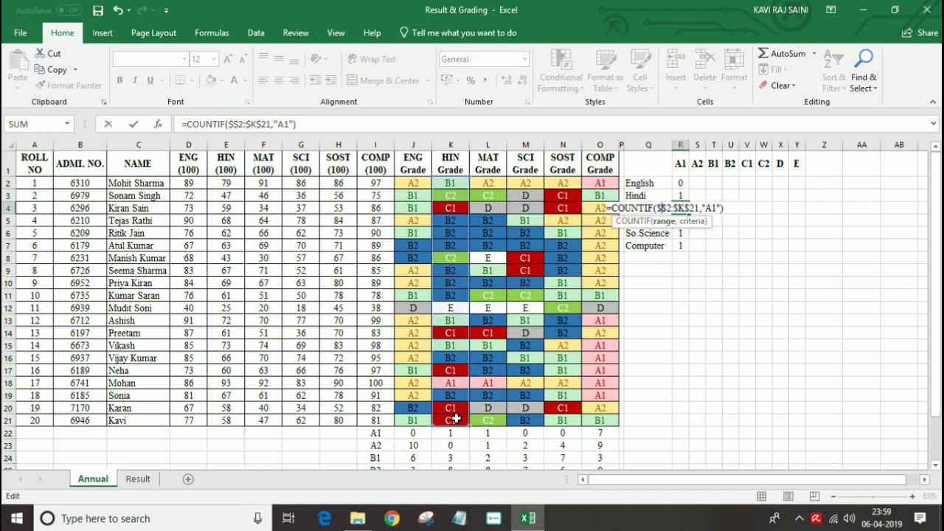
type("L")
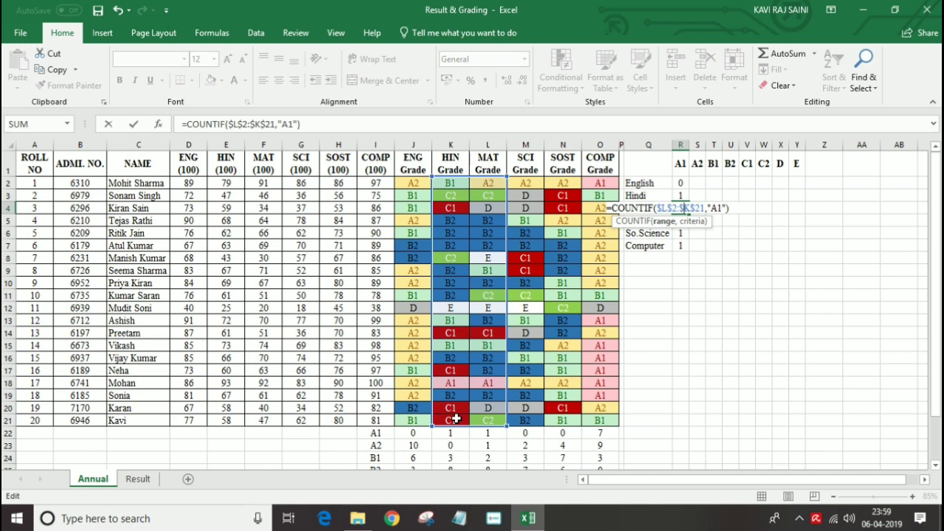
key("BackSpace")
type("K")
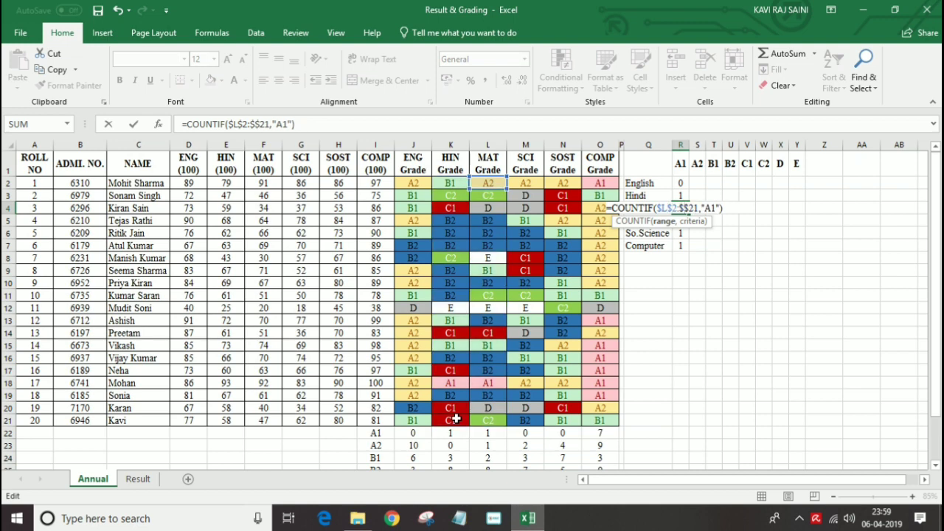
key("Return")
Point the Science count formula's range at column M
key("F2")
key("Left")
key("Left")
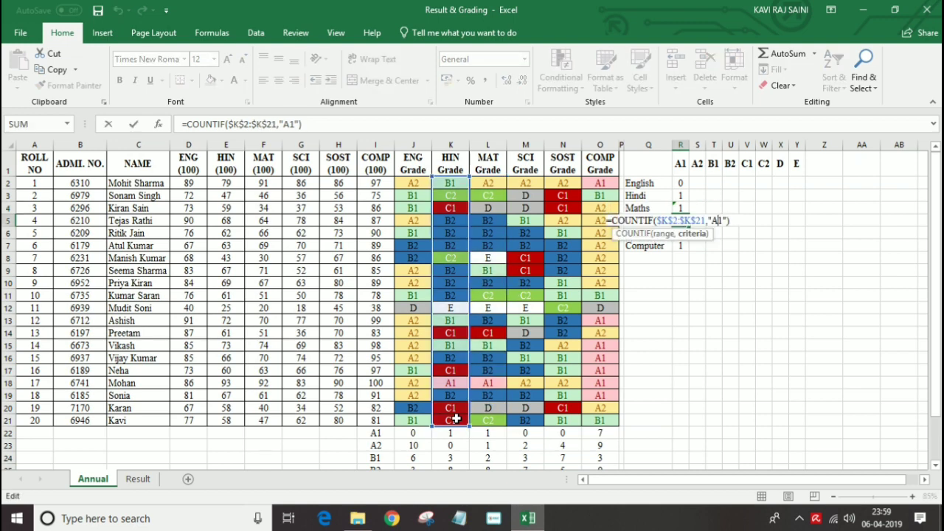
key("Left")
key("Left")
key("Left")
key("Left")
key("Left")
key("Left")
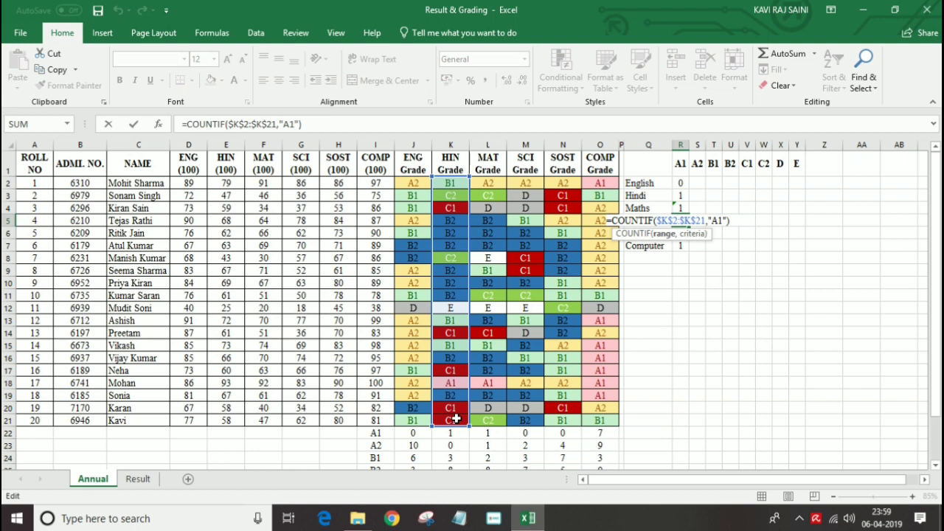
key("Delete")
type("M")
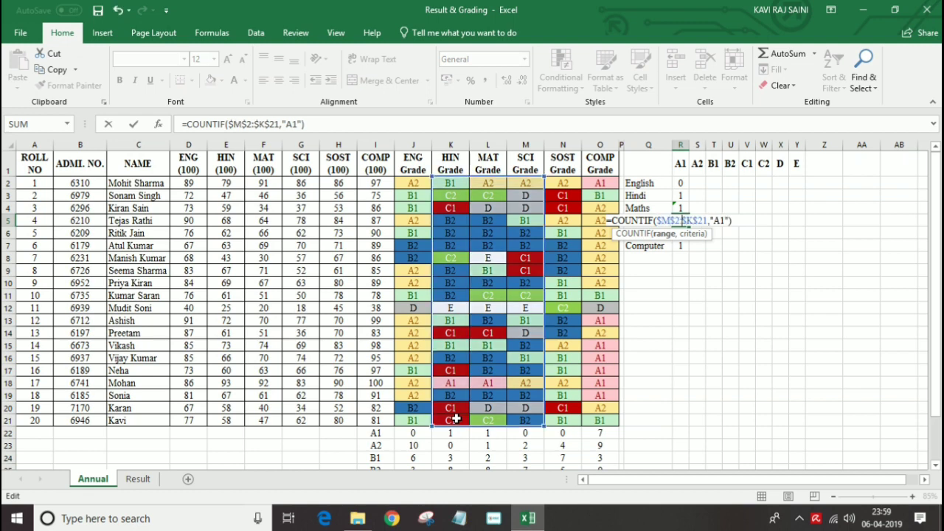
key("Delete")
type("M")
key("Return")
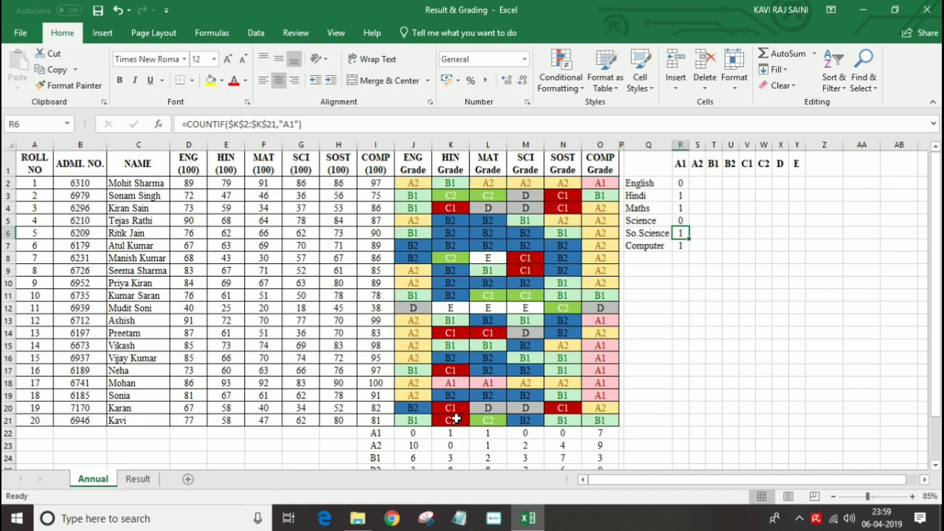
Change the So.Science count formula's range to column M
key("F2")
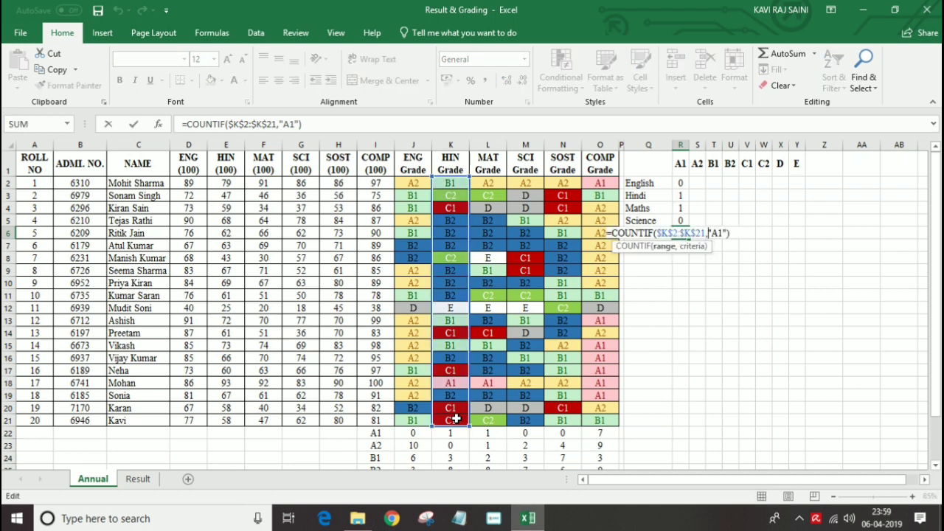
key("Delete")
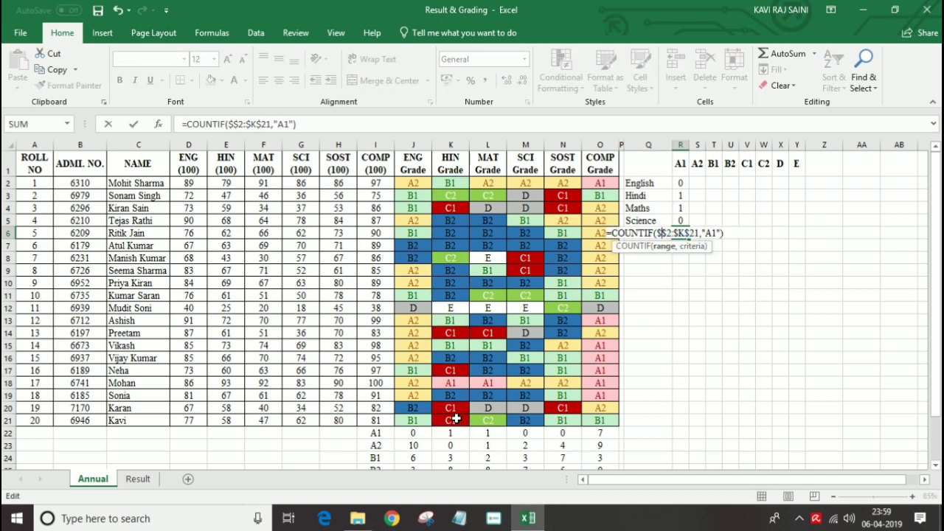
type("M")
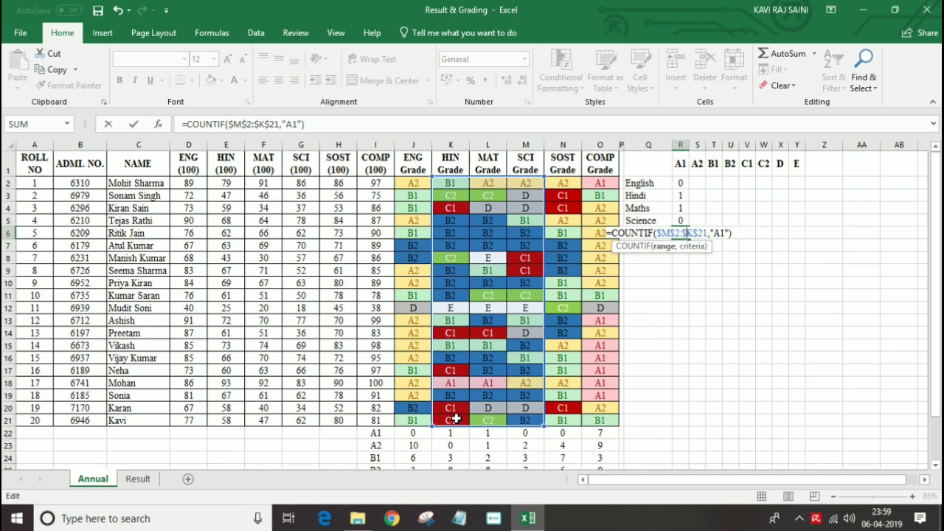
key("Delete")
type("M")
key("Return")
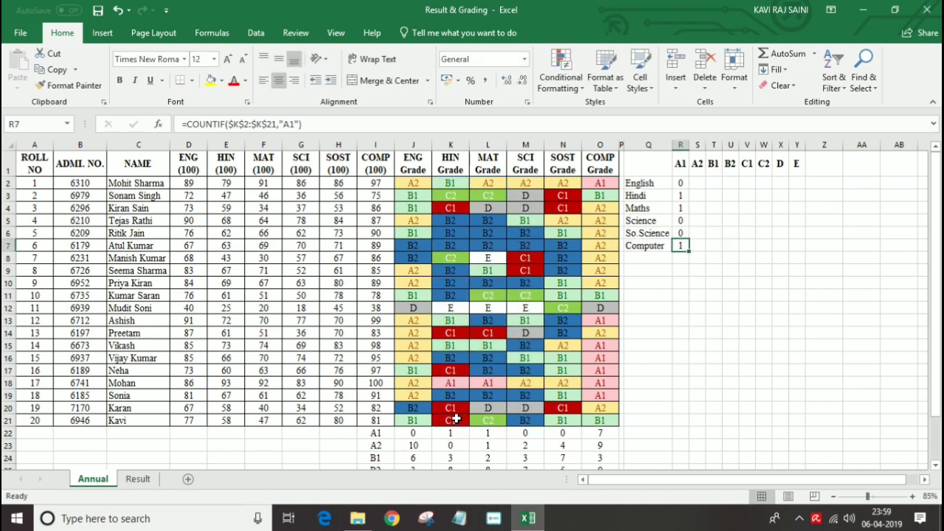
Change the Computer count formula's range to column M
key("F2")
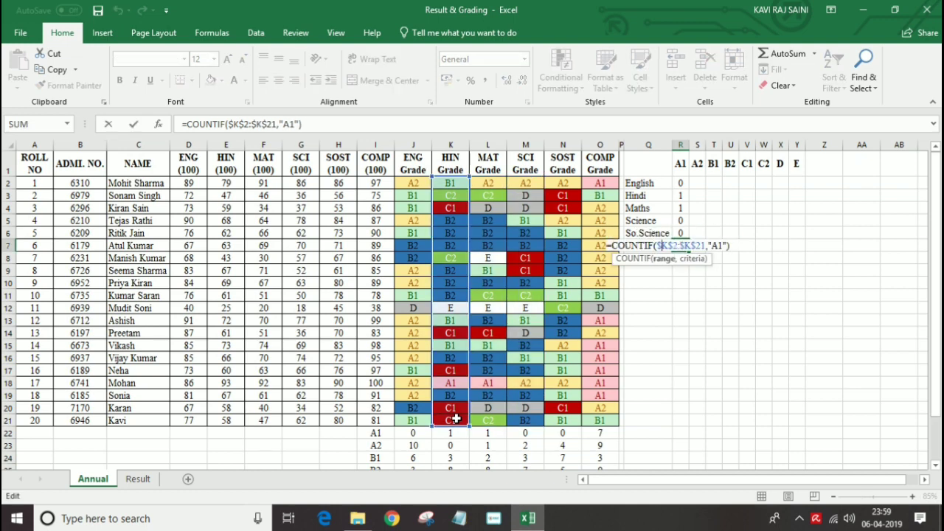
key("Delete")
type("M")
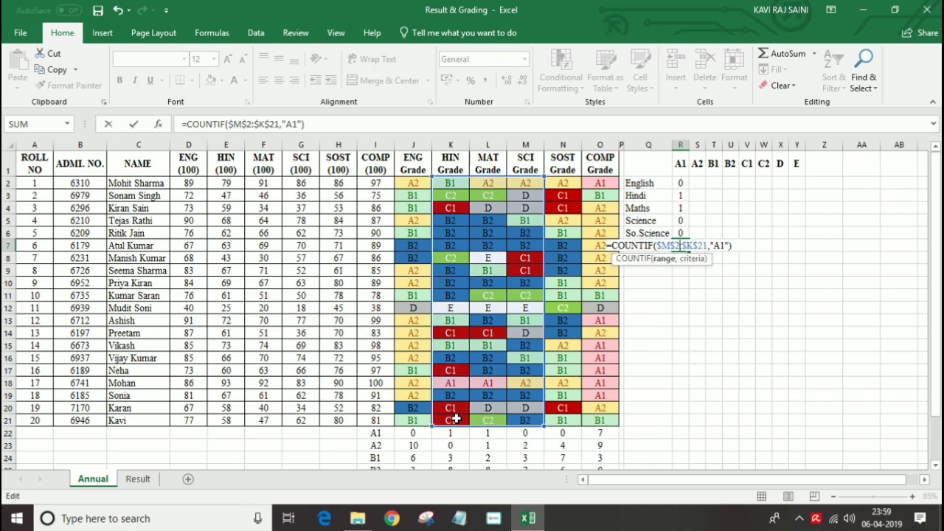
key("Delete")
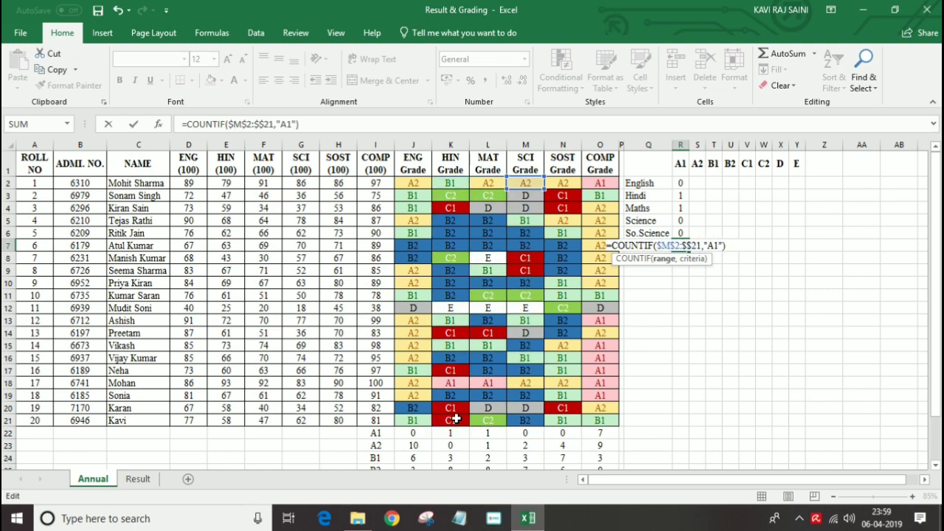
type("M")
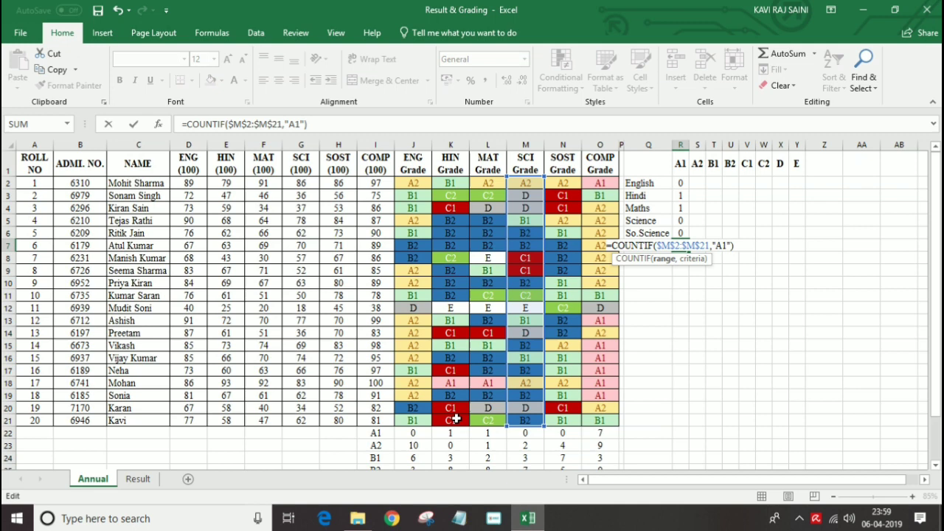
key("Return")
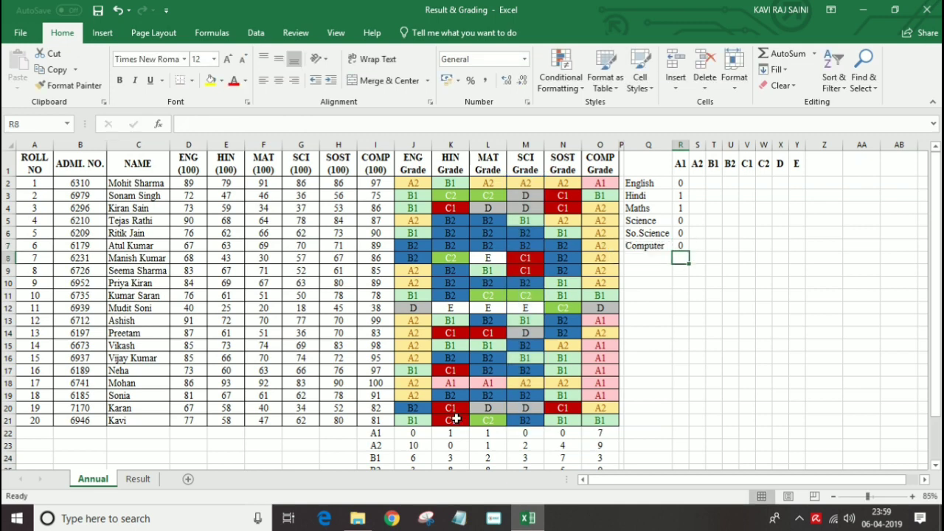
key("Up")
key("Up")
key("Up")
key("Up")
key("Up")
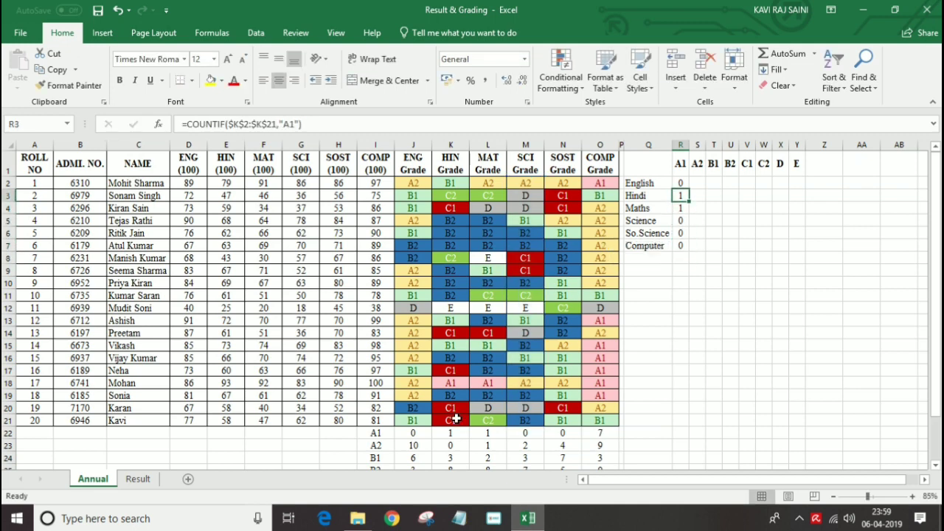
Review the Hindi, Maths and Science A1 count formulas without changes
key("F2")
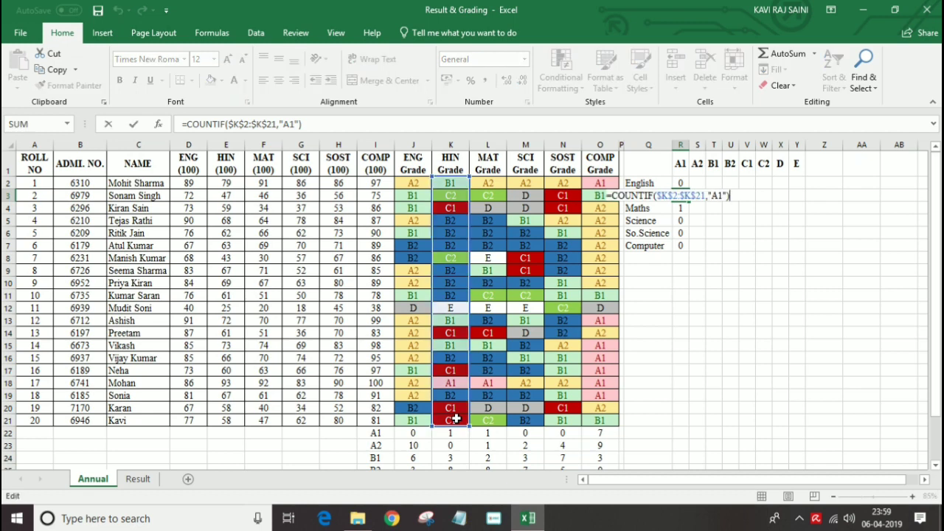
key("Return")
key("F2")
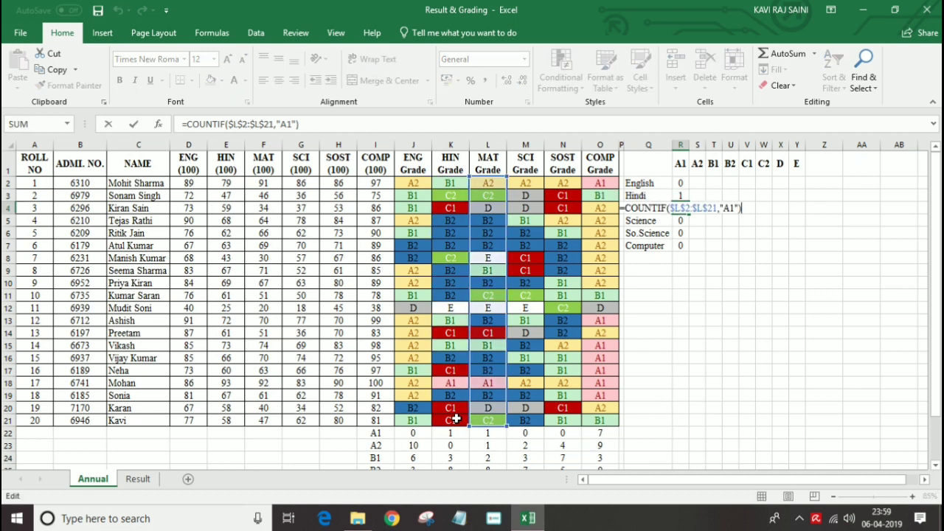
key("Return")
key("F2")
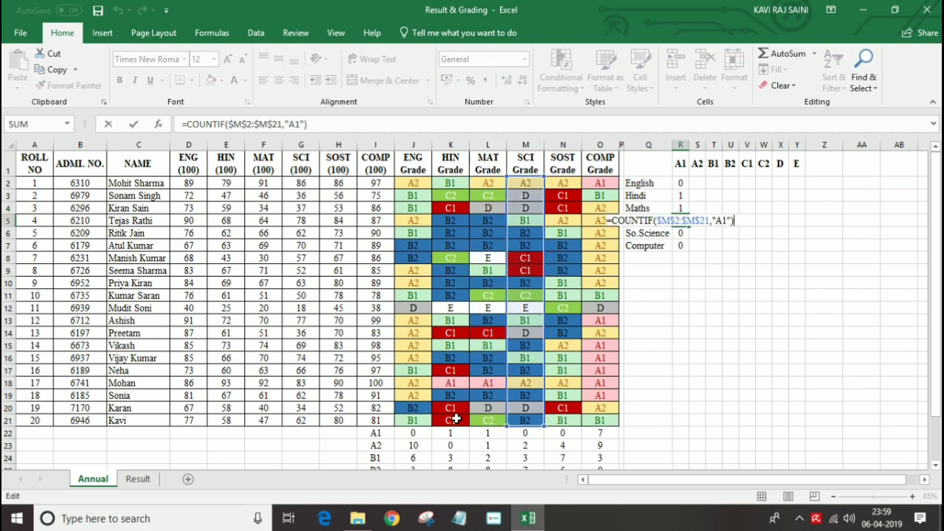
key("Return")
Set the So.Science count range to $N$2:$N$21 (SOST grades)
key("F2")
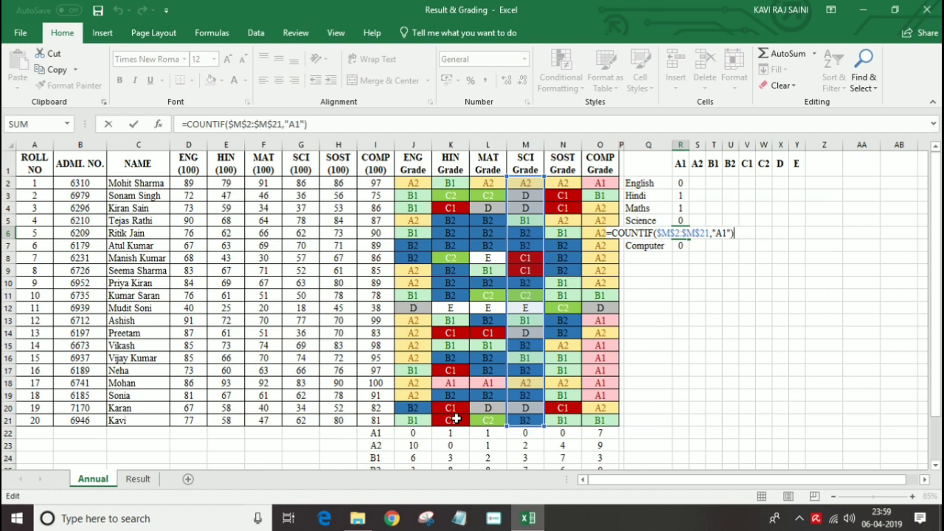
key("Left")
key("Left")
key("Left")
key("Left")
key("Left")
key("Left")
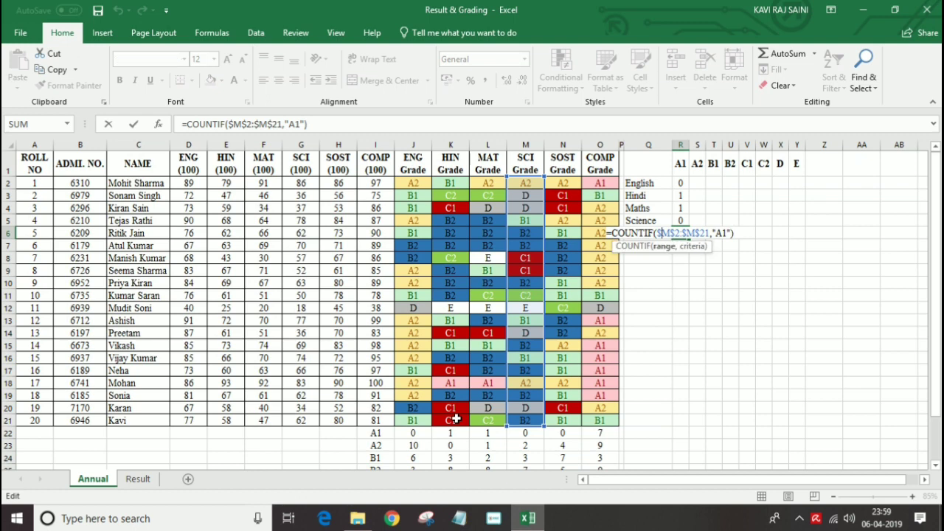
key("Delete")
type("N")
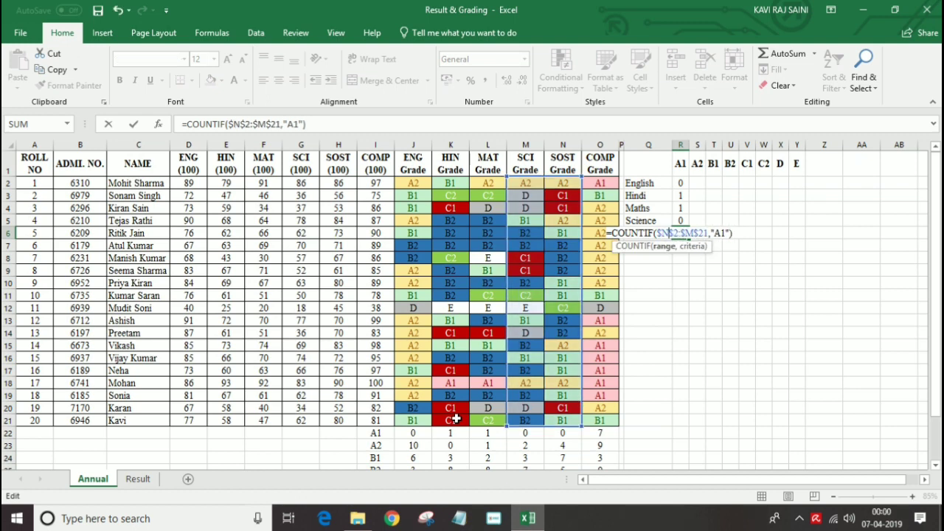
key("Delete")
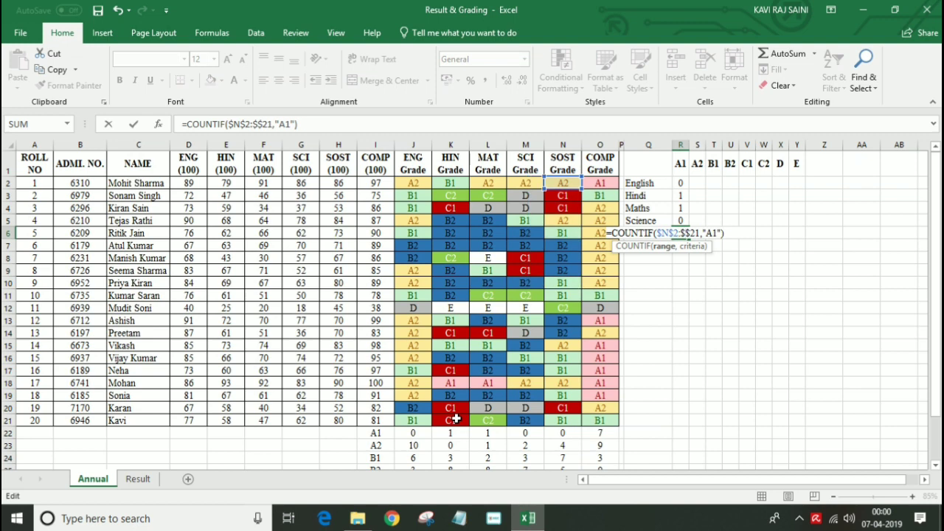
type("N")
key("Return")
Set the Computer count range to $O$2:$O$21 (COMP grades), giving 7
key("F2")
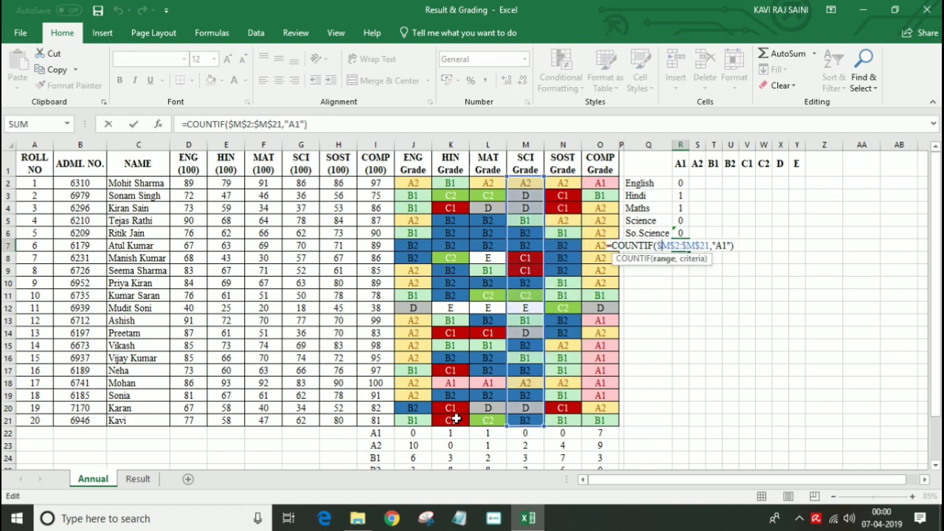
key("Delete")
type("O")
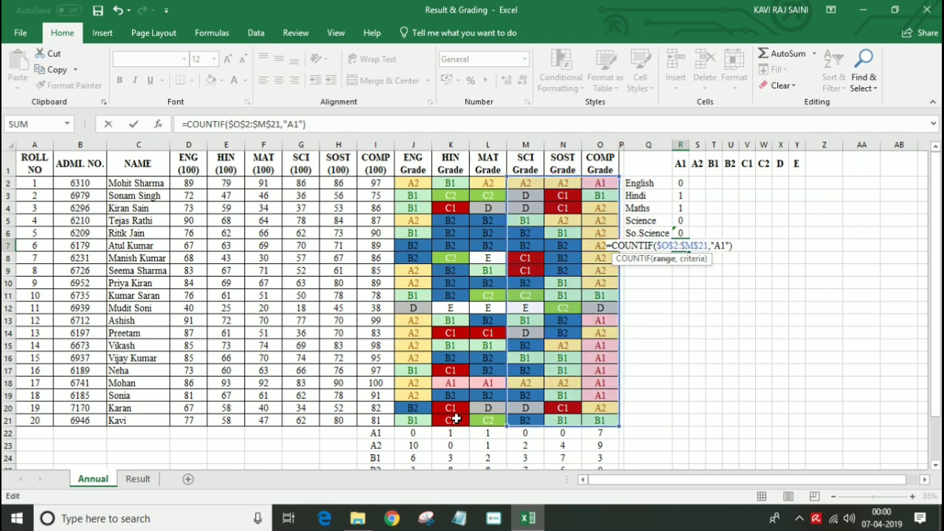
key("Delete")
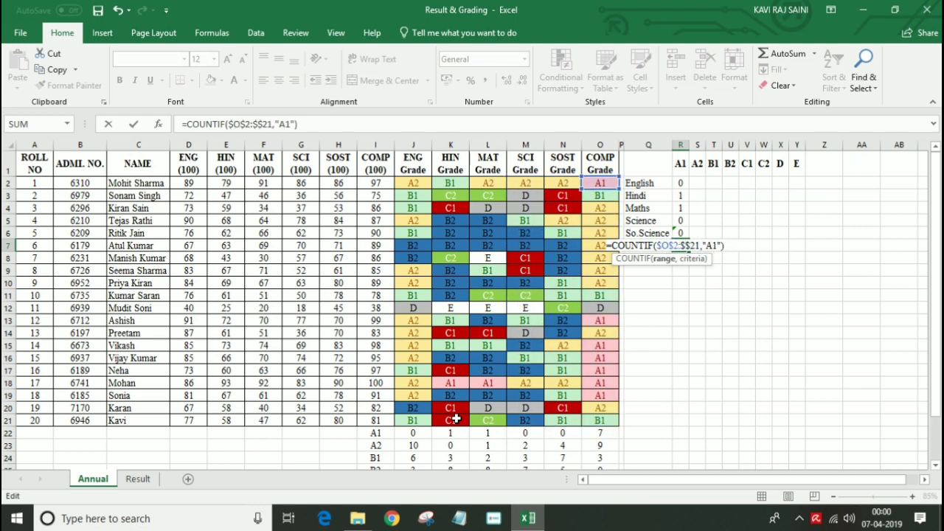
type("O")
key("Return")
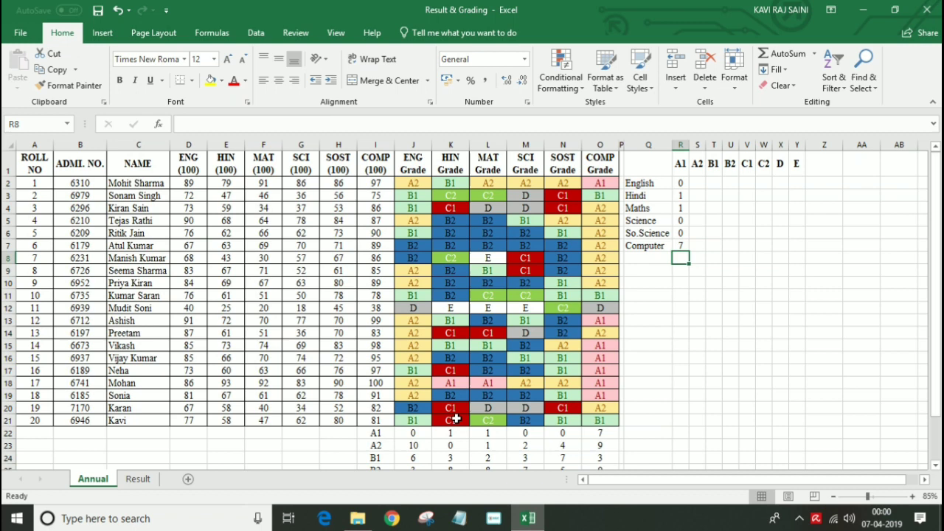
key("Up")
key("Up")
key("Up")
key("Up")
key("Up")
key("Up")
Fill the six A1 count formulas across to column Y and make the English criterion A2
key("shift+Down")
key("shift+Down")
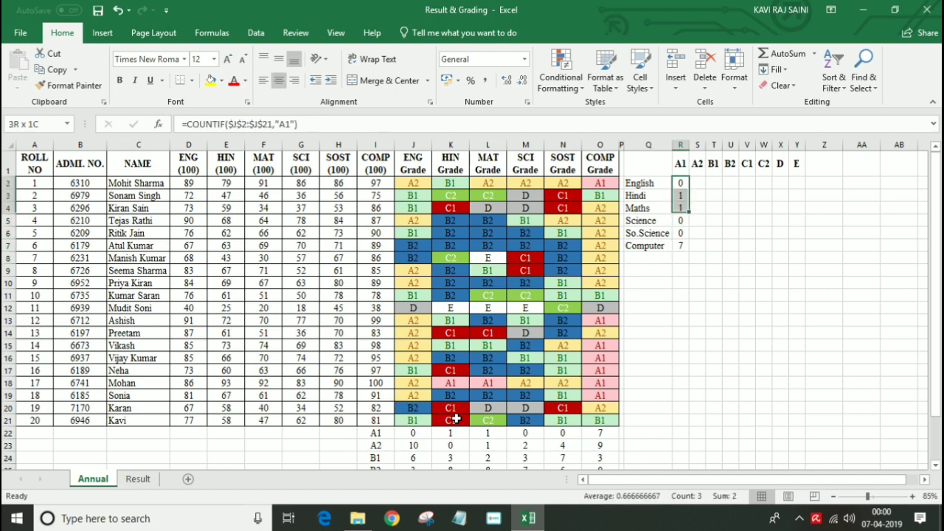
key("shift+Down")
key("shift+Down")
key("shift+Down")
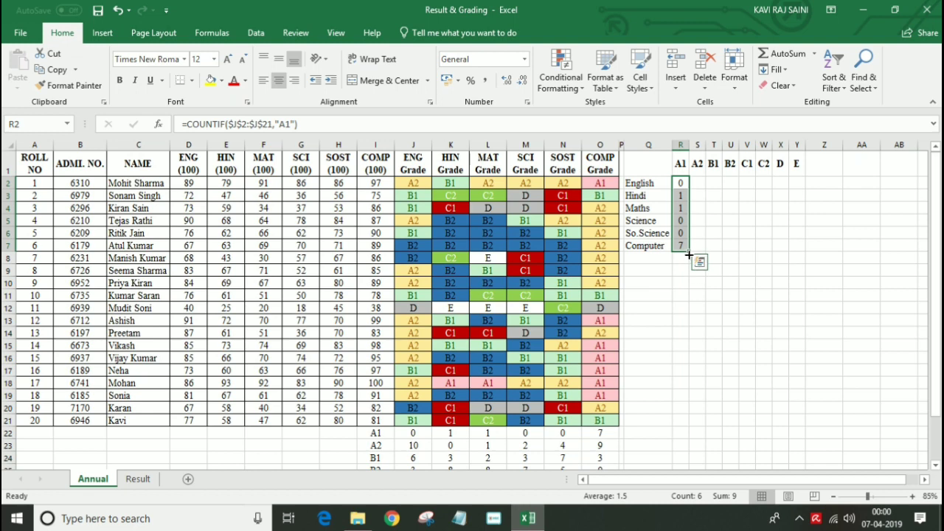
left_click_drag(689, 255, 800, 251)
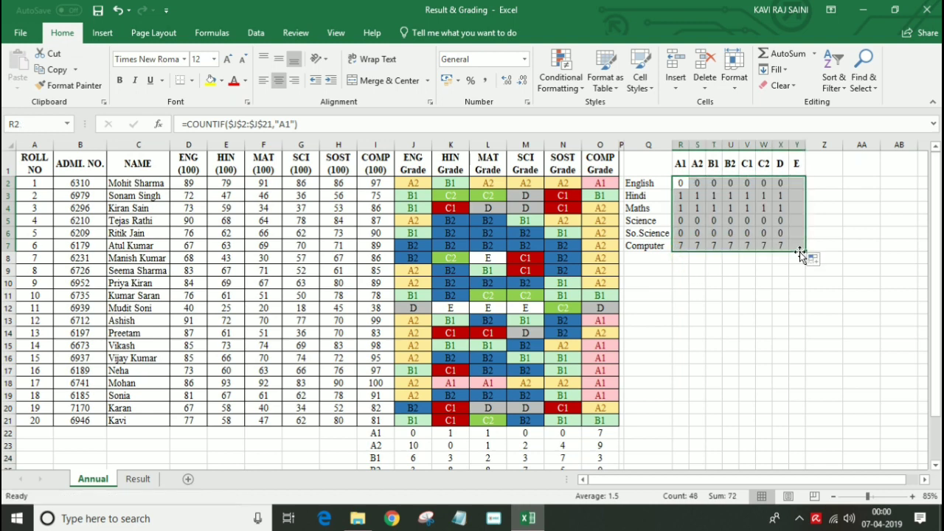
left_click(697, 184)
key("F2")
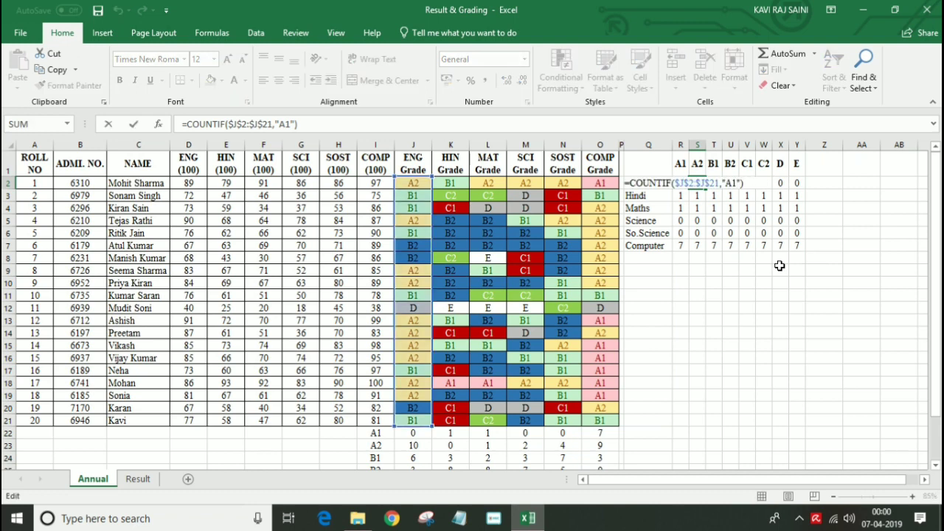
key("Left")
key("Left")
key("Left")
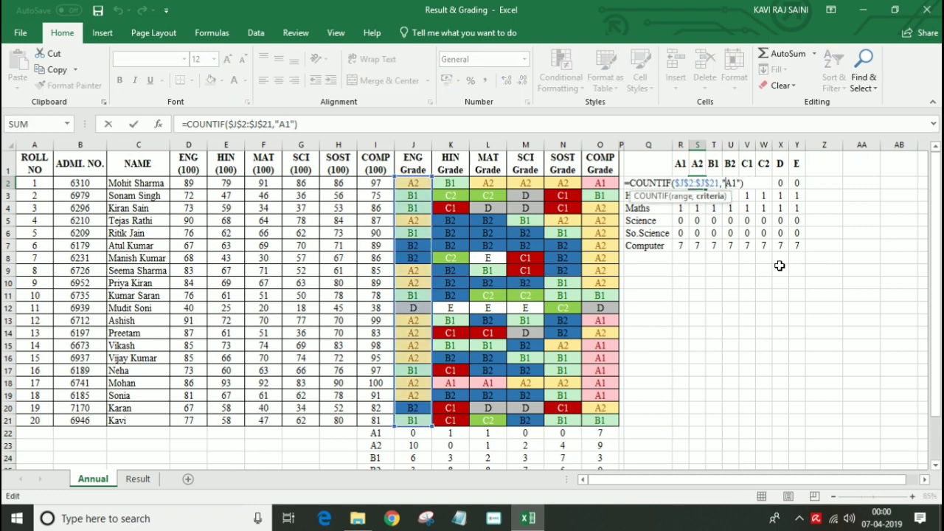
key("Delete")
type("2")
key("Tab")
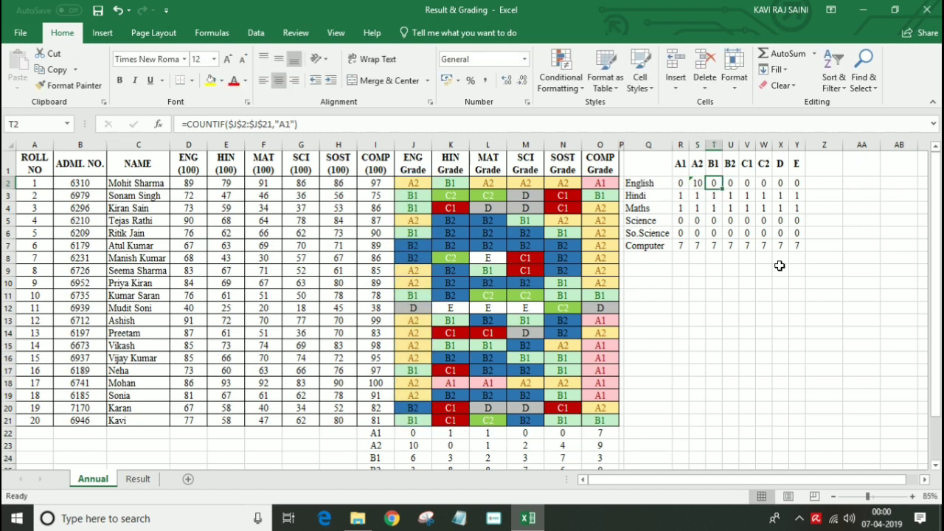
Set the English B1 and B2 count criteria, discarding a mistyped C1 edit
key("F2")
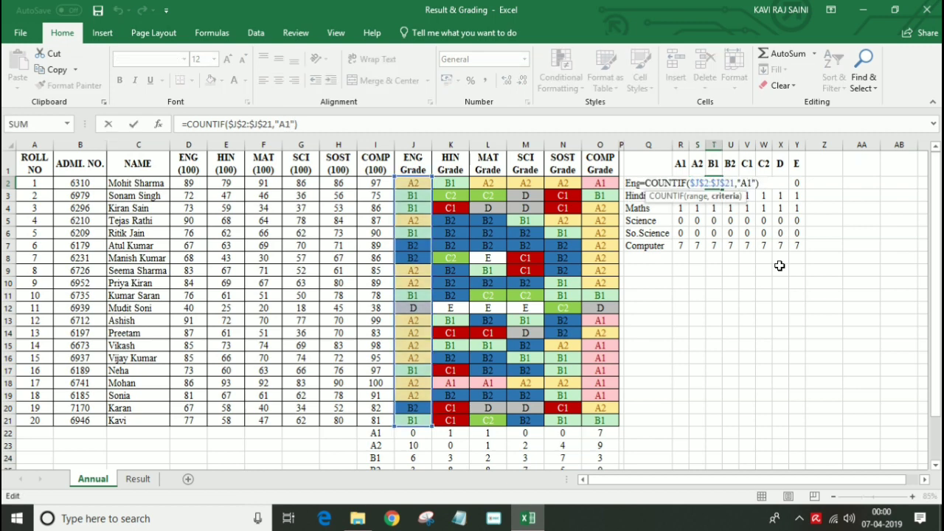
key("BackSpace")
key("Tab")
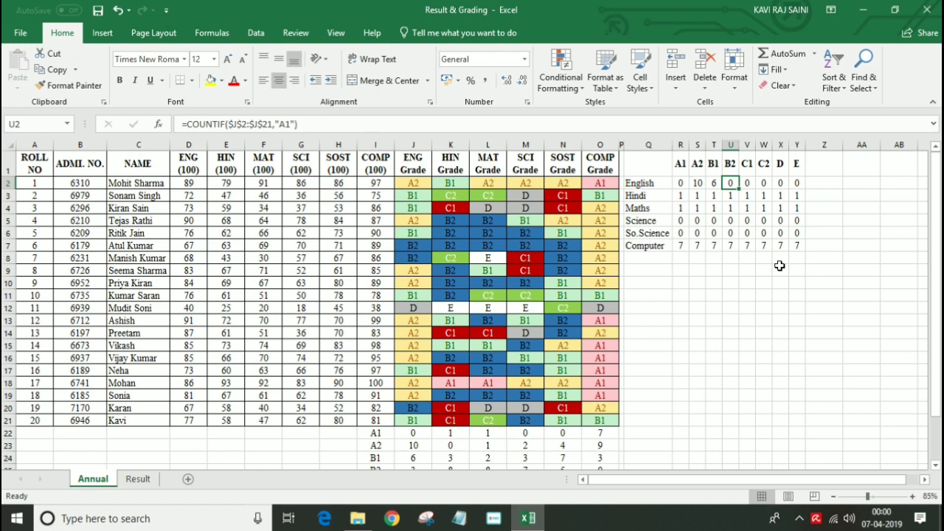
key("F2")
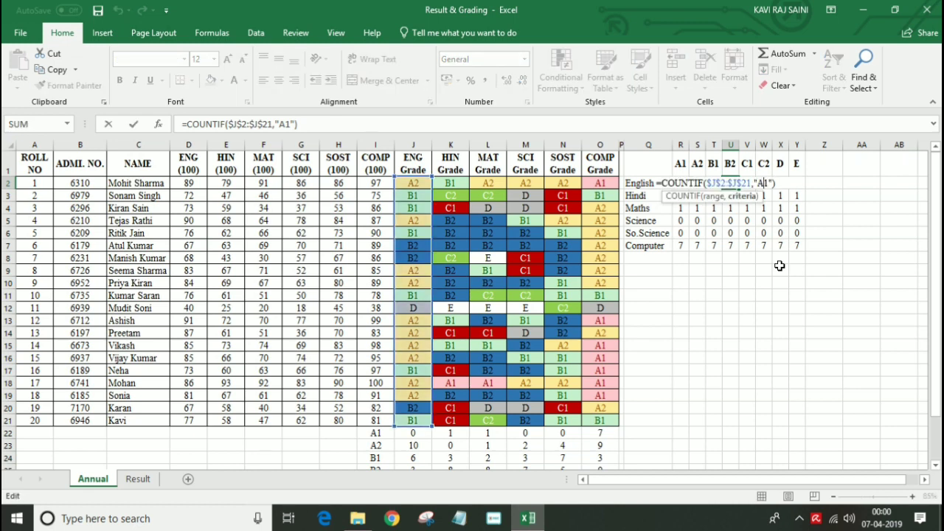
key("Tab")
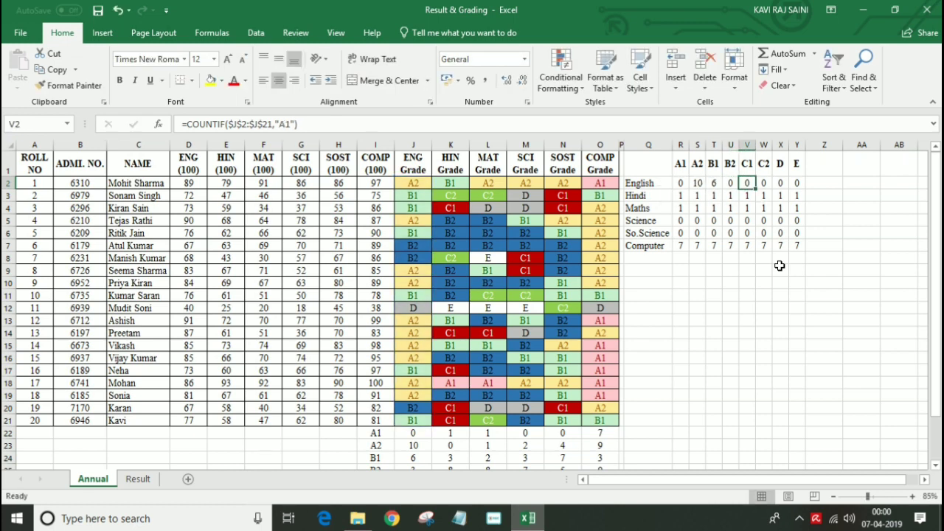
key("F2")
key("Left")
key("Left")
key("BackSpace")
key("BackSpace")
type("C1")
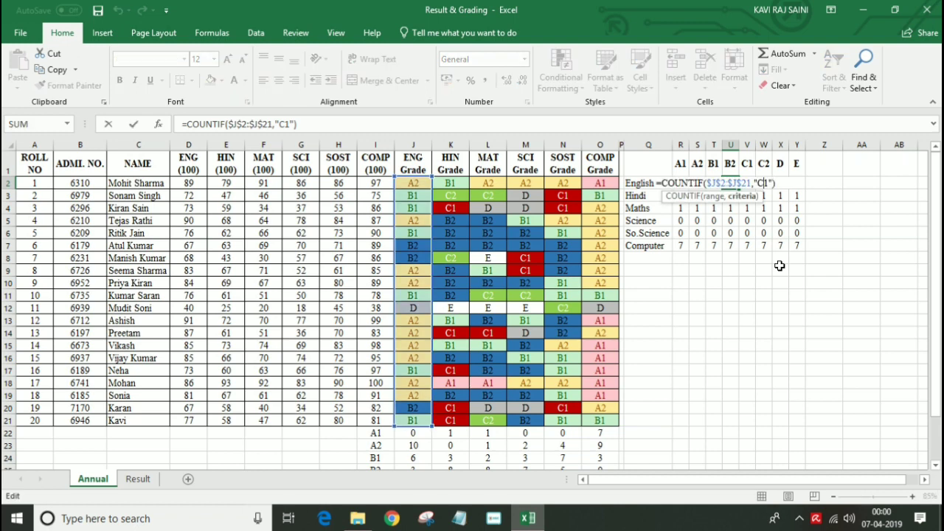
type("C1")
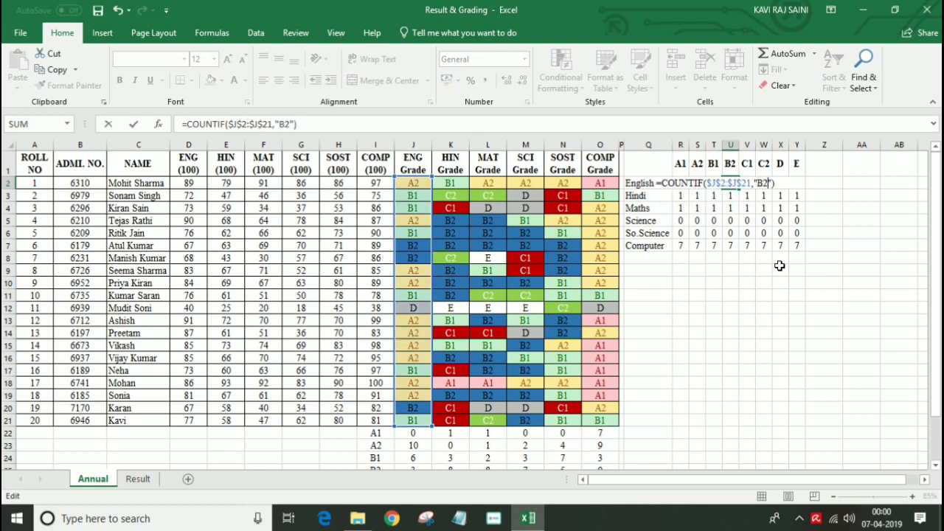
key("Escape")
Set the English C1, C2 and D count criteria
key("F2")
key("Left")
key("Left")
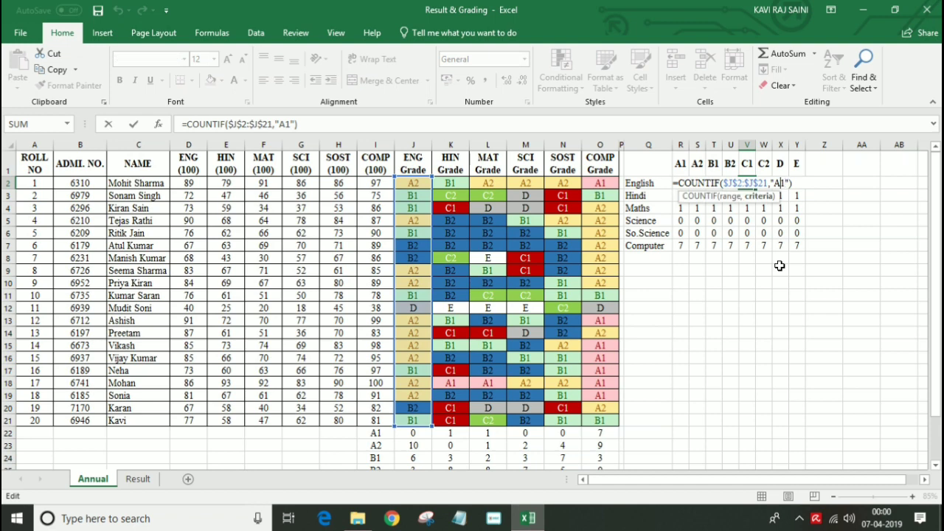
key("BackSpace")
key("Tab")
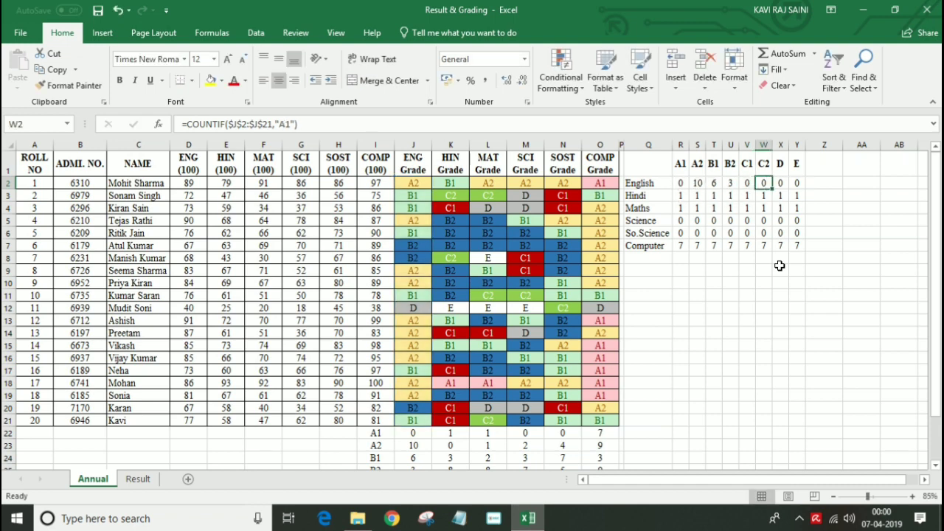
key("F2")
key("Left")
key("Left")
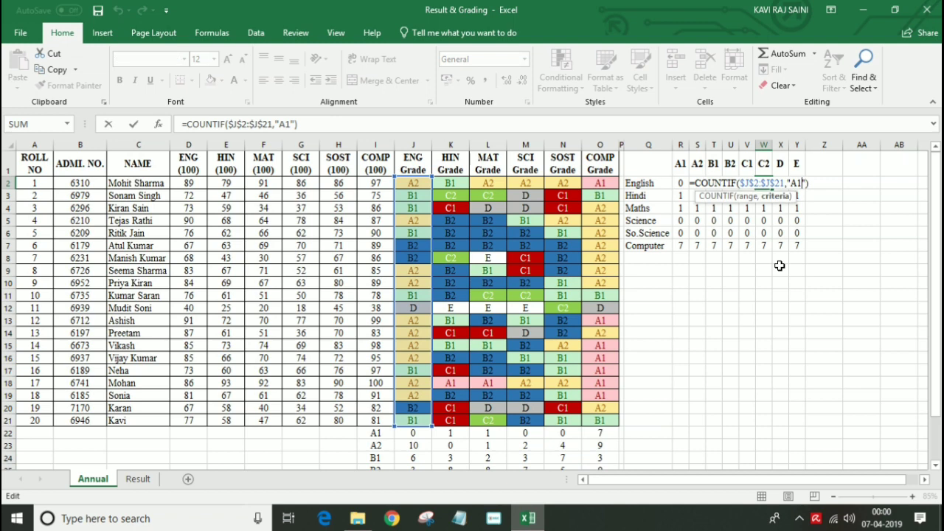
type("2")
key("Tab")
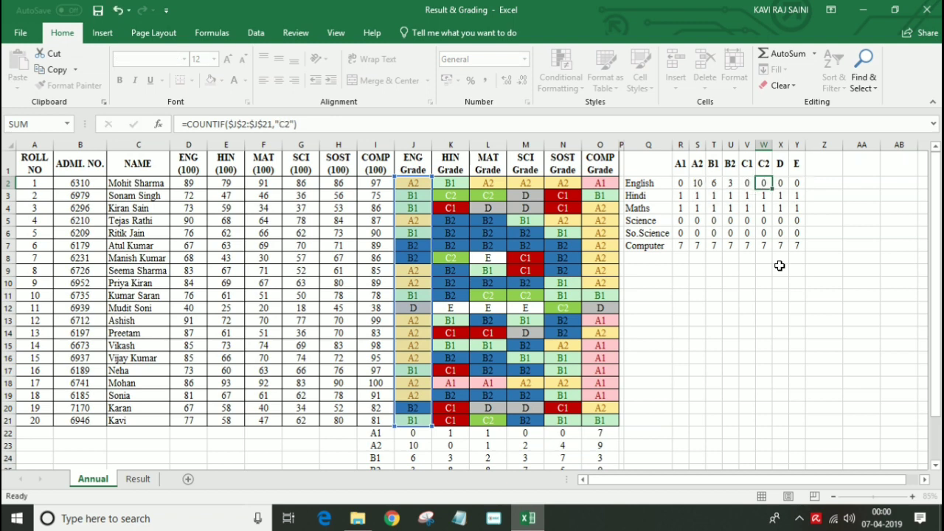
key("F2")
key("Left")
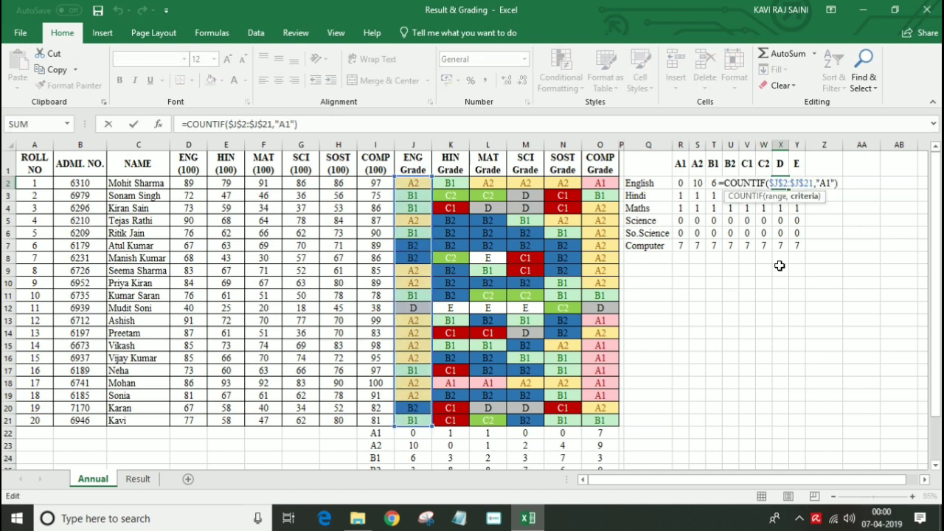
key("Tab")
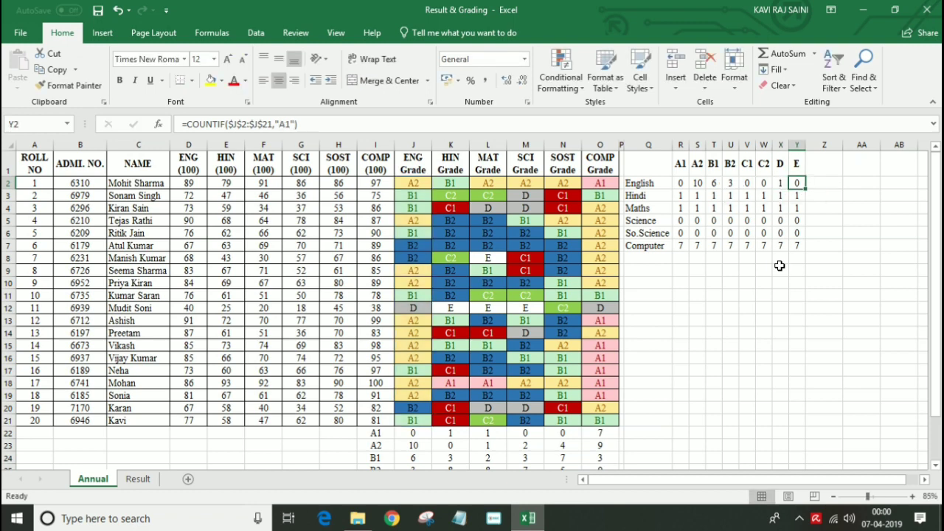
Set the English E count criterion to E
key("F2")
key("Left")
key("Left")
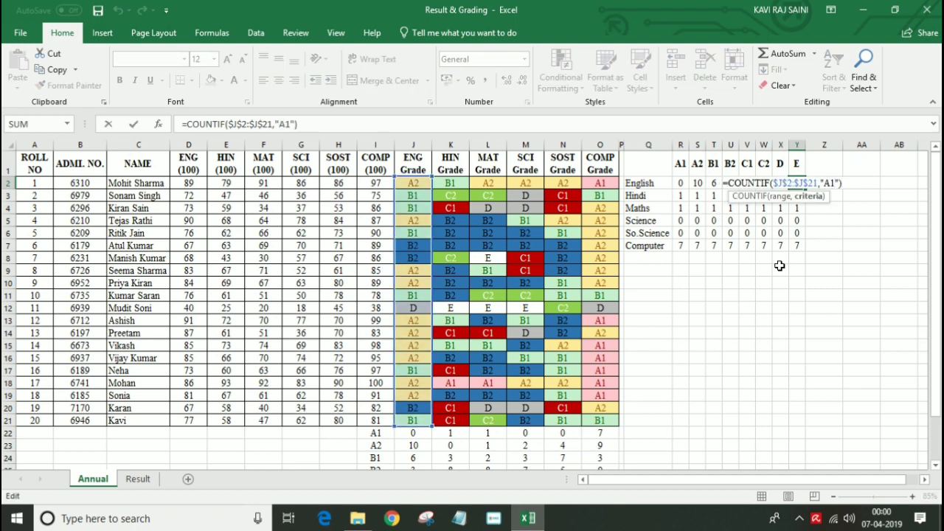
key("BackSpace")
key("BackSpace")
key("Return")
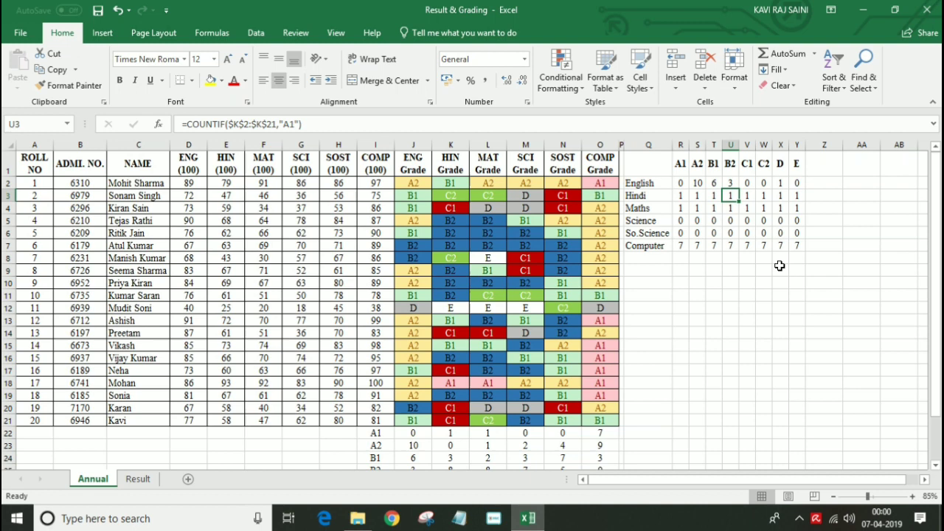
key("Left")
key("Left")
key("Left")
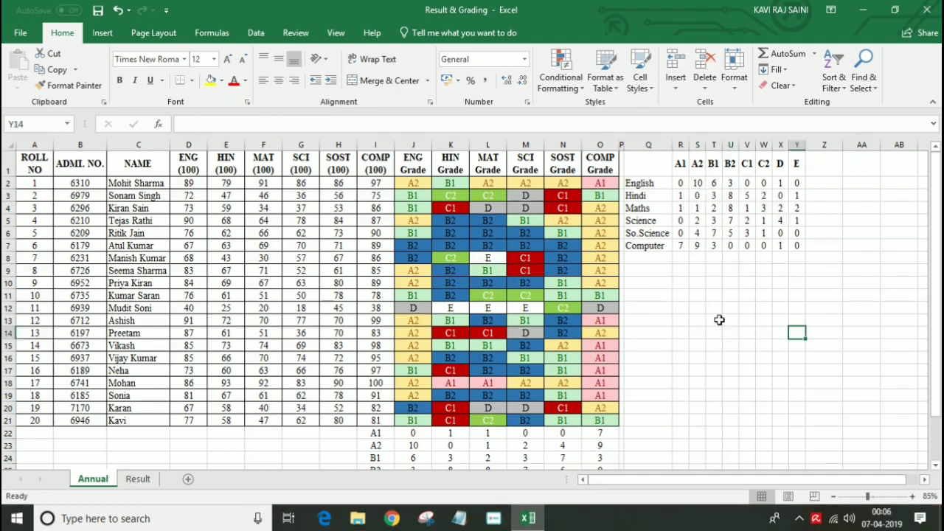
Inspect the Computer A1 count formula in R7
left_click(680, 246)
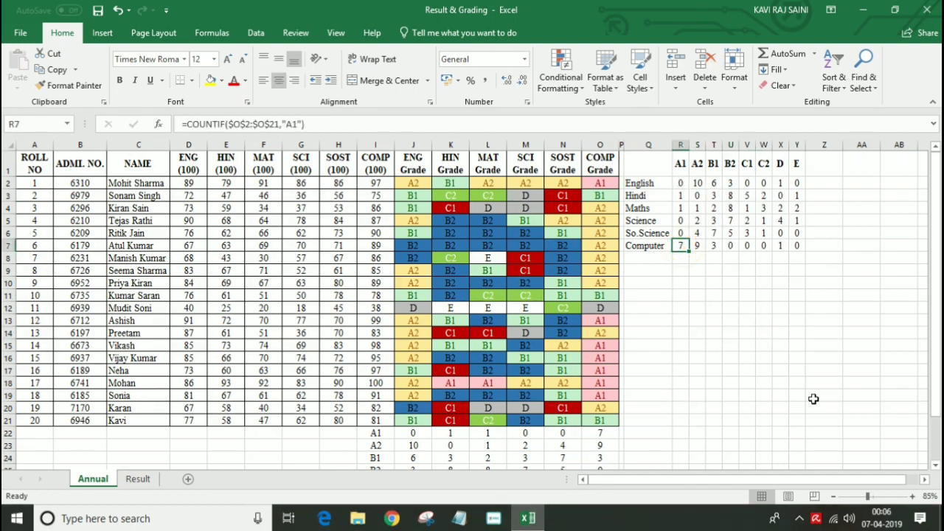
key("F2")
type("Total")
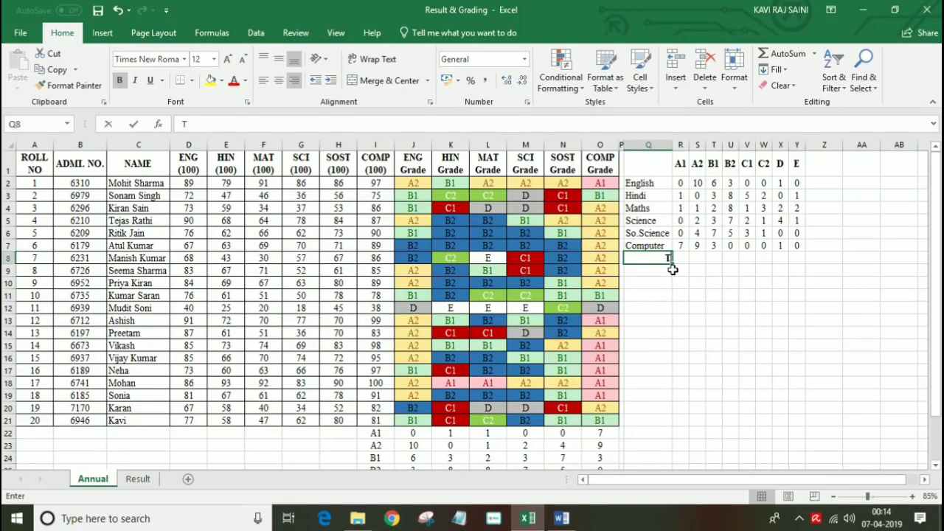
Add a Total row with =SUM(R2:R7) and copy it across S8:Y8
key("Tab")
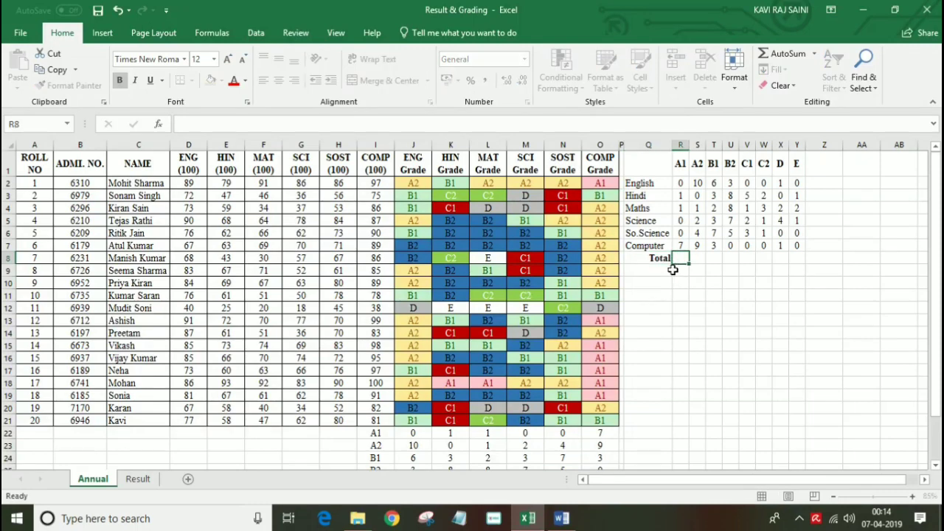
key("alt+equal")
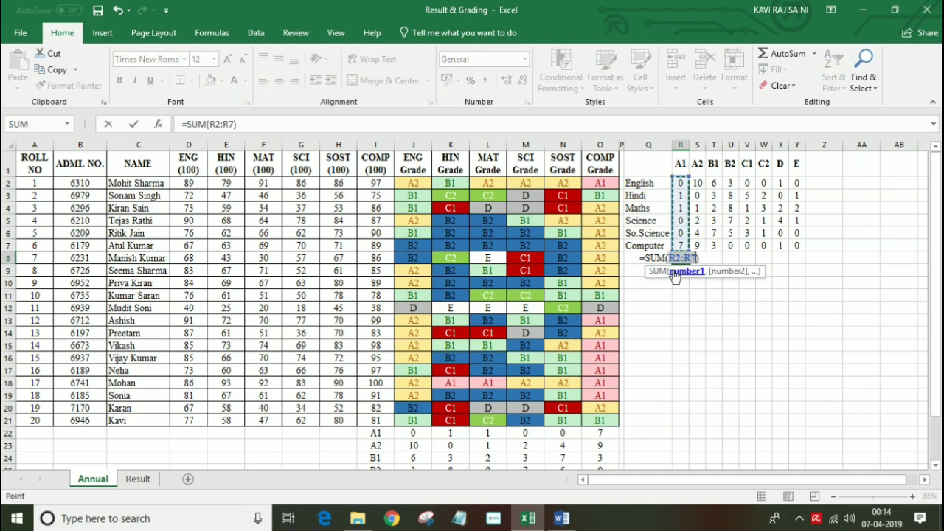
key("shift+Tab")
key("Up")
key("Right")
key("Down")
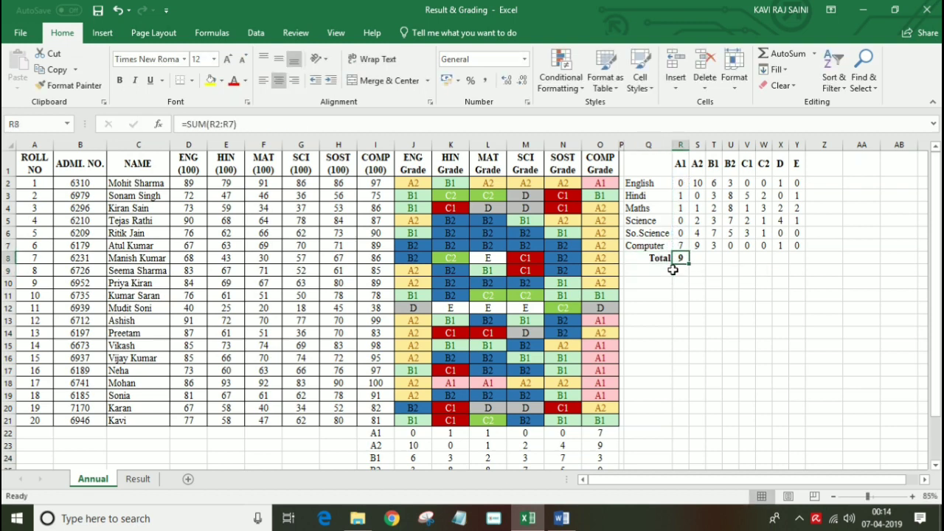
key("ctrl+c")
key("Right")
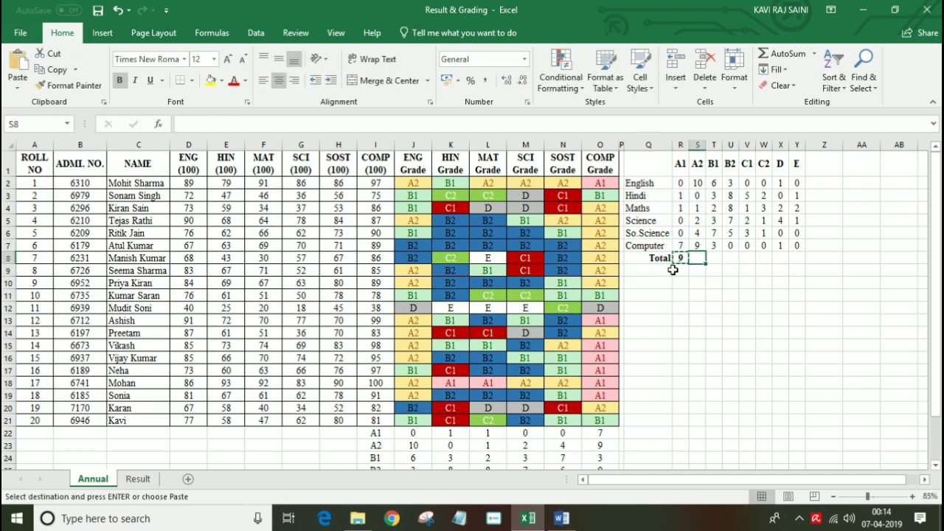
key("shift+Right")
key("shift+Right")
key("shift+Right")
key("shift+Right")
key("shift+Right")
key("shift+Right")
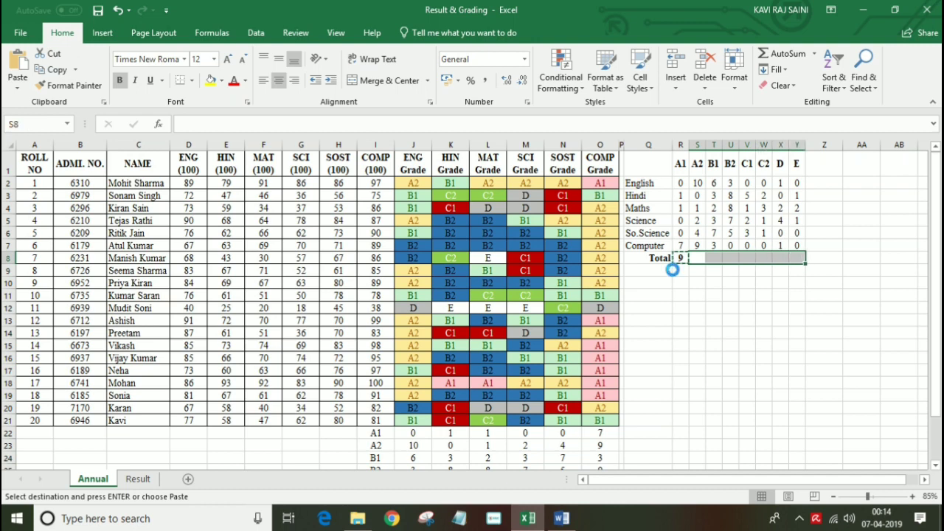
key("Return")
Check each Total formula from A1 through E (9, 26, 24, 31, 11, 7, 8, 4)
key("Left")
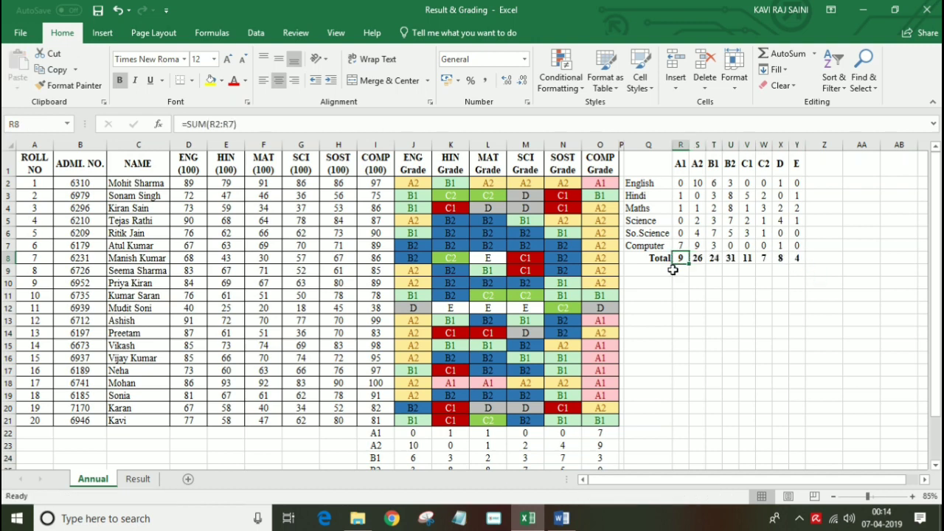
key("F2")
key("Tab")
key("F2")
key("Tab")
key("F2")
key("Escape")
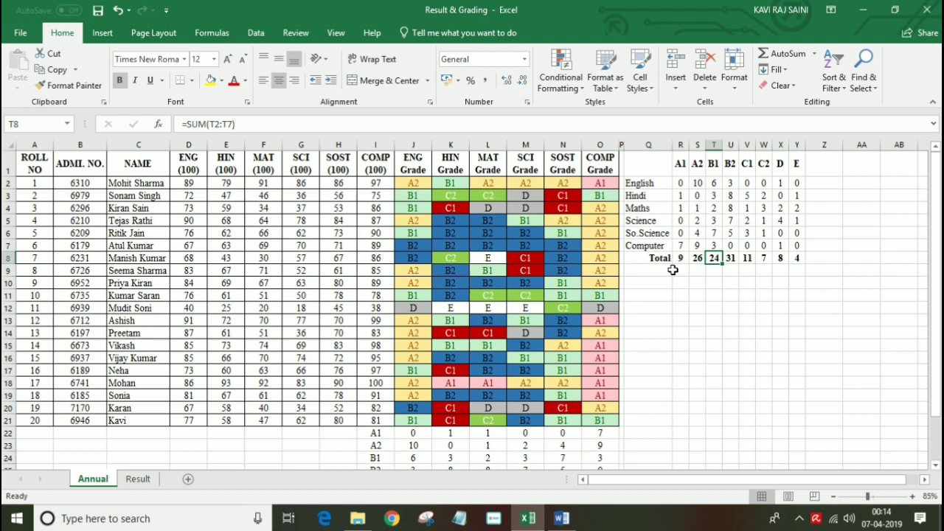
key("F2")
key("Tab")
key("F2")
key("Tab")
key("Tab")
key("F2")
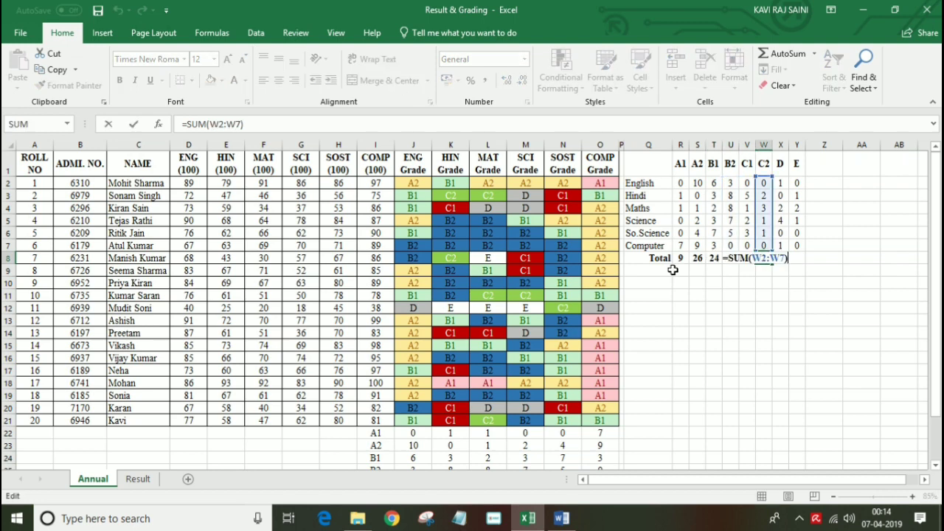
key("Tab")
key("F2")
key("Tab")
key("F2")
key("Escape")
Select the subject-by-grade counts in R2:Y7
key("Left")
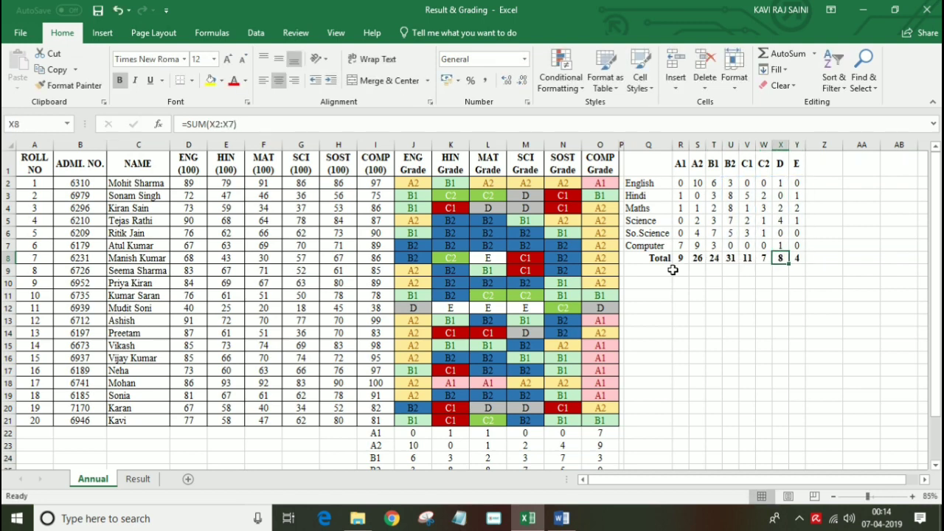
key("Left")
key("Left")
key("Left")
key("Up")
key("Right")
key("Up")
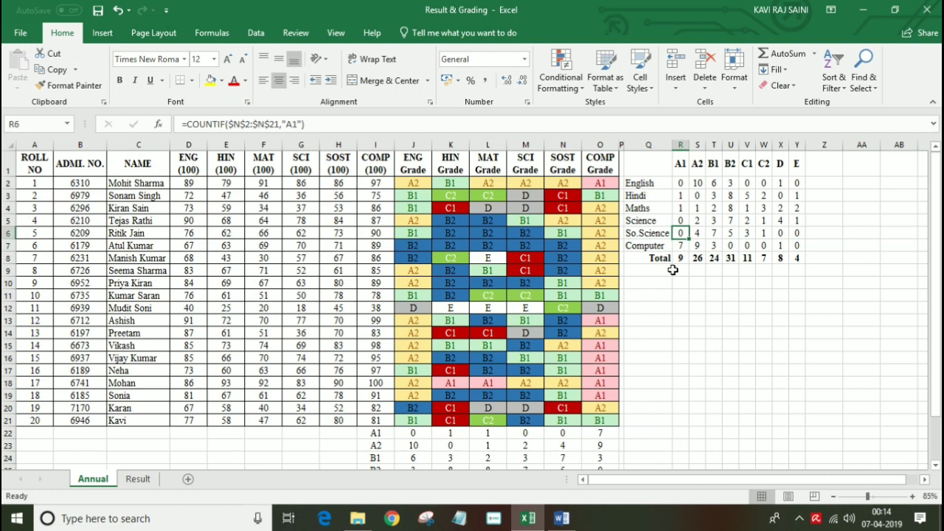
key("Up")
key("Up")
key("Up")
key("Up")
key("shift+Down")
key("shift+Down")
key("shift+Down")
key("shift+Down")
key("shift+Down")
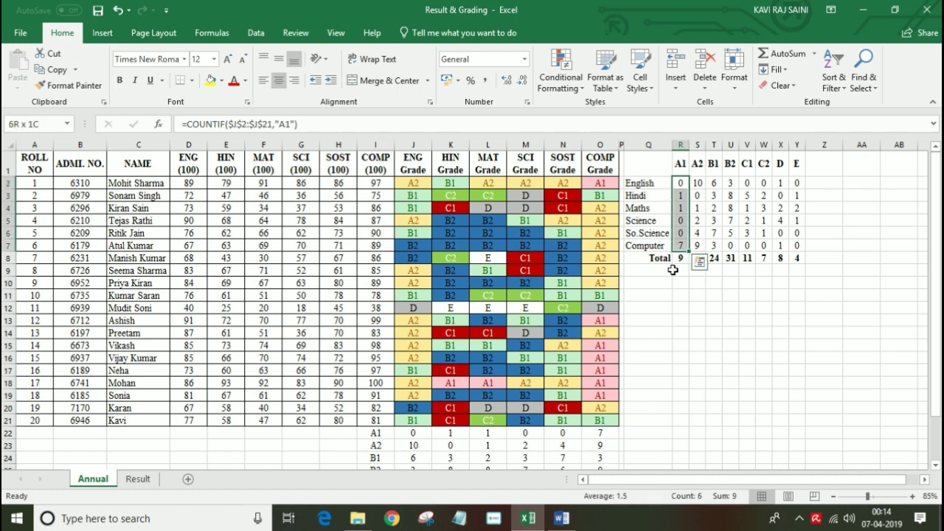
key("shift+Right")
key("shift+Right")
key("shift+Right")
key("shift+Right")
key("shift+Right")
key("shift+Right")
key("shift+Right")
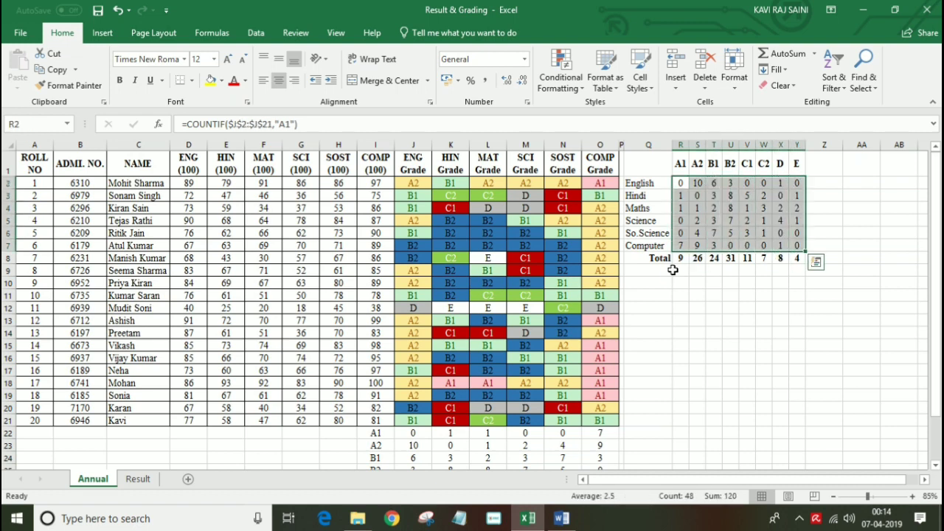
Paste the R2:Y7 grade counts into Word's result table starting at English A1, then return to Excel
key("ctrl+c")
key("alt+Tab")
key("Up")
key("Up")
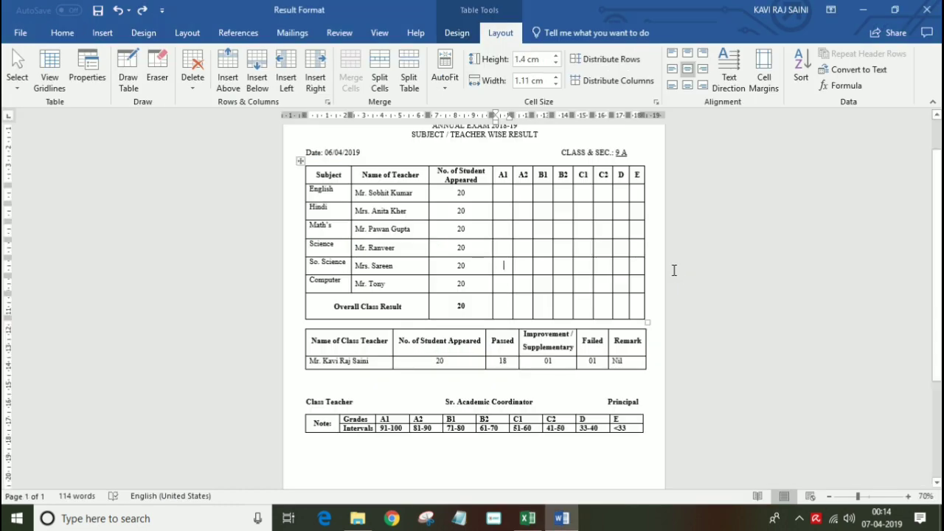
key("shift+F10")
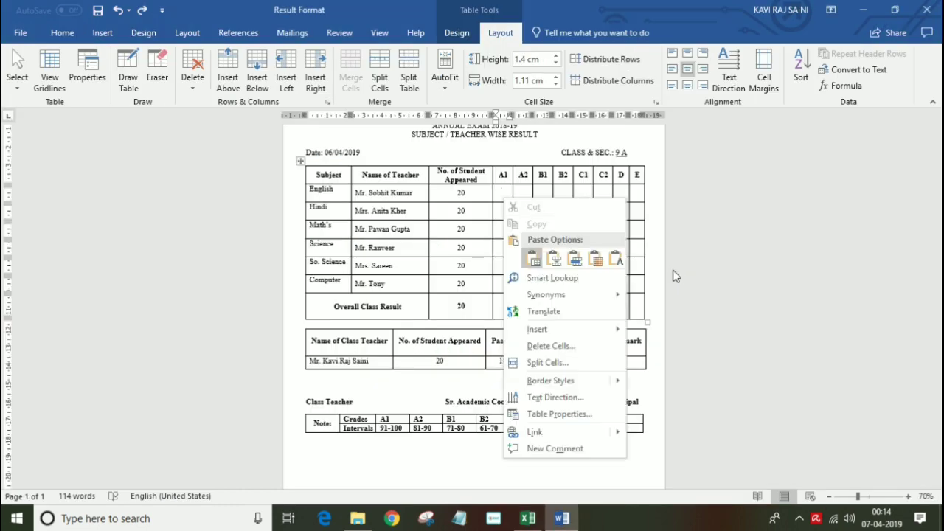
key("Return")
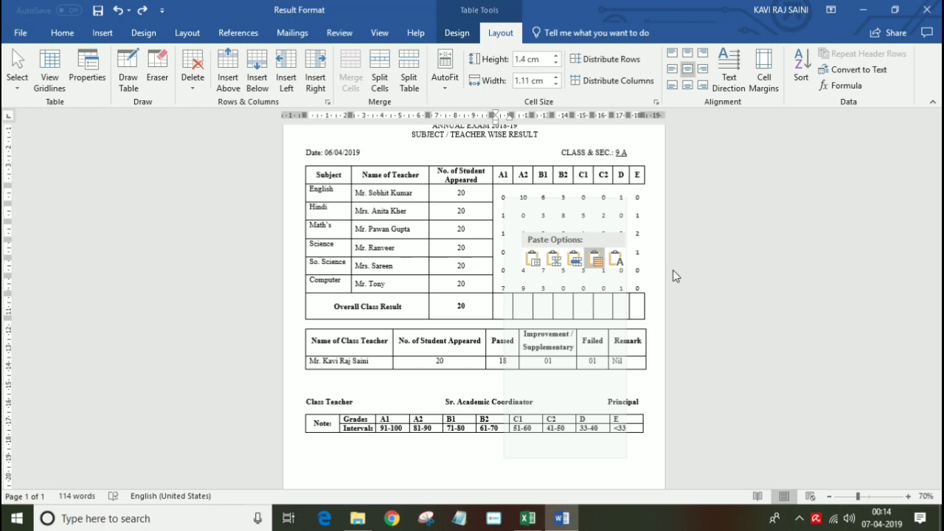
key("Down")
key("Down")
key("Down")
key("Down")
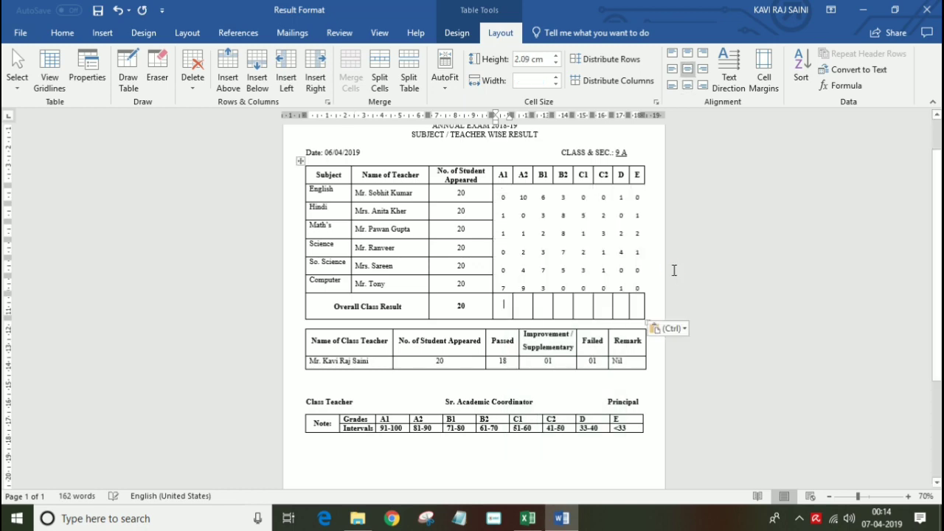
key("alt+Tab")
Copy the Total row grade counts (R8:Y8) from Excel, cancelling an accidental edit of the total
key("Down")
key("Down")
key("Down")
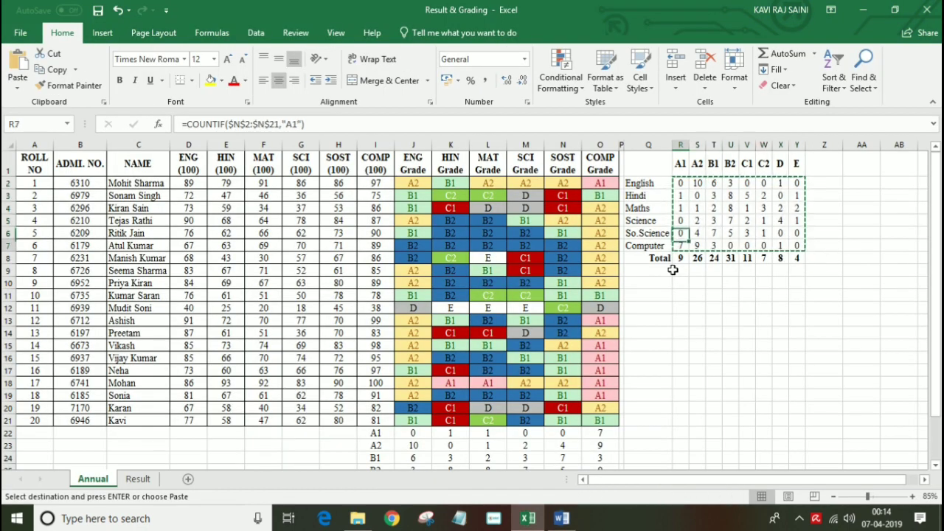
key("Down")
key("Escape")
key("shift+Right")
key("shift+Right")
key("shift+Right")
key("shift+Right")
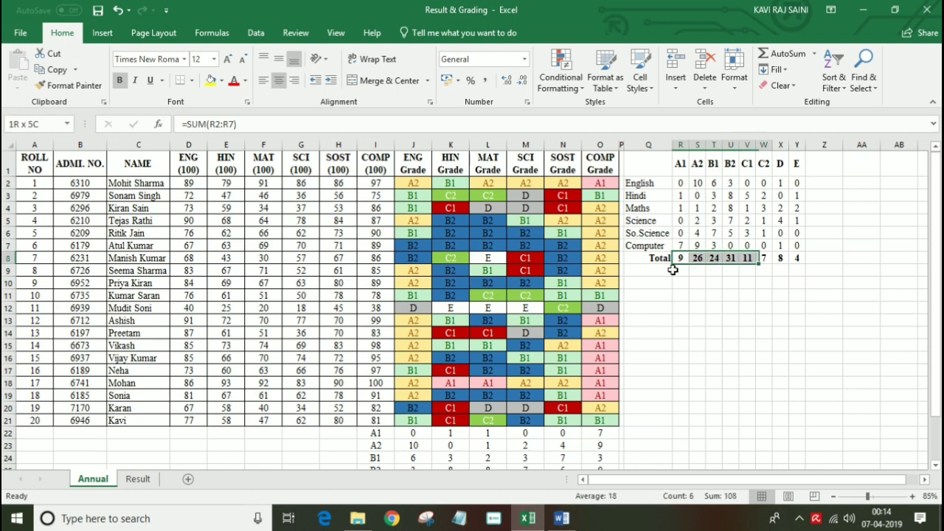
key("shift+Right")
key("shift+Right")
key("shift+Right")
key("BackSpace")
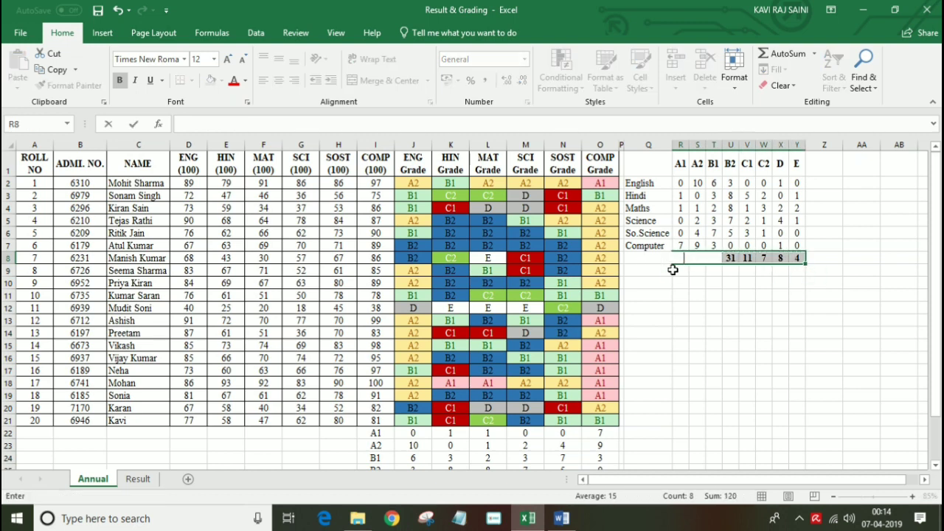
key("Escape")
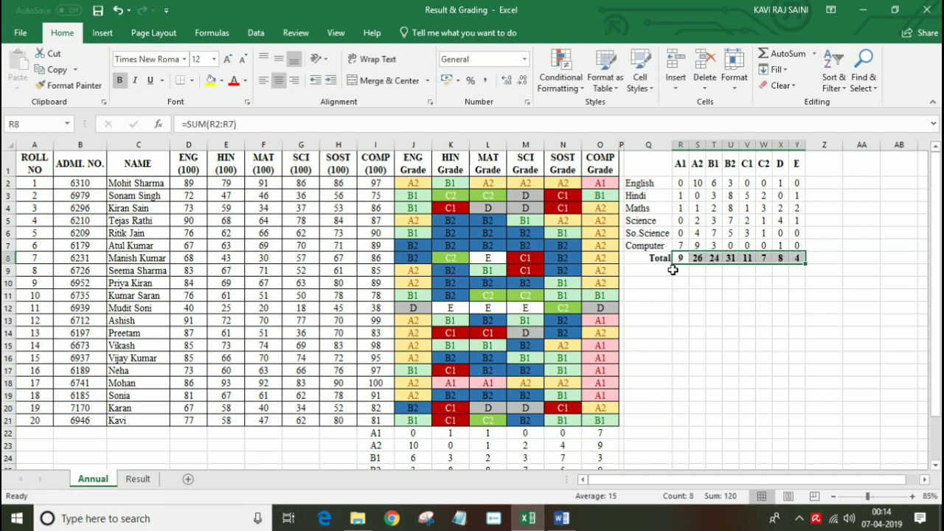
key("ctrl+c")
Paste the copied totals into Word's Overall Class Result row
key("alt+Tab")
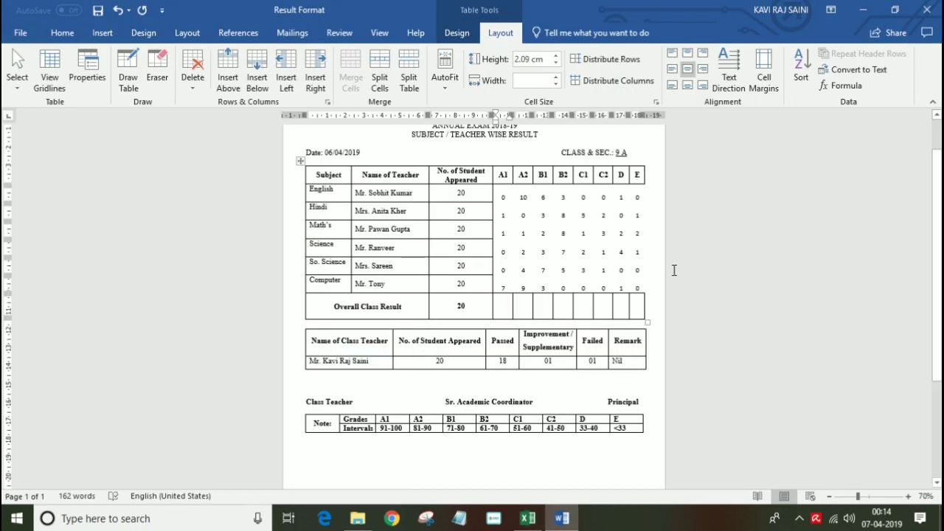
key("shift+F10")
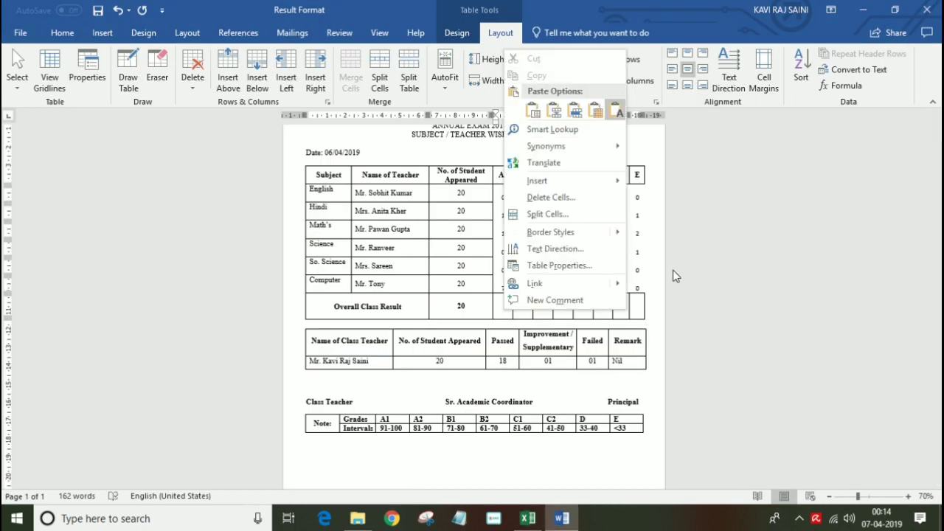
key("Return")
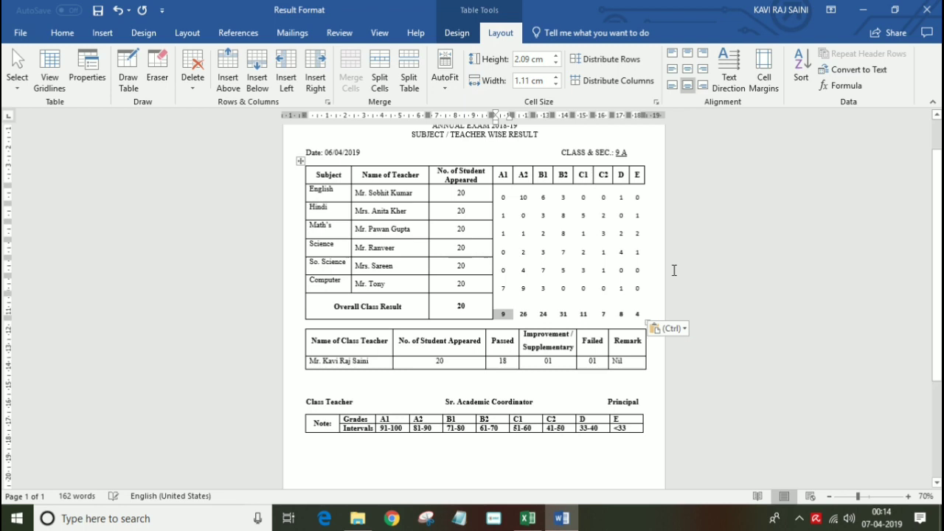
Apply All Borders to all the pasted grade-count cells in the table
left_click_drag(502, 196, 636, 315)
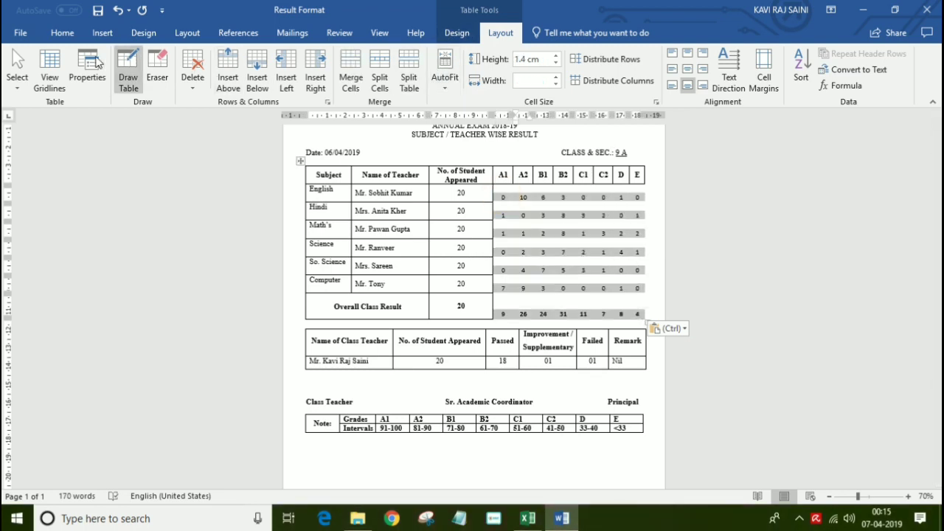
left_click(62, 32)
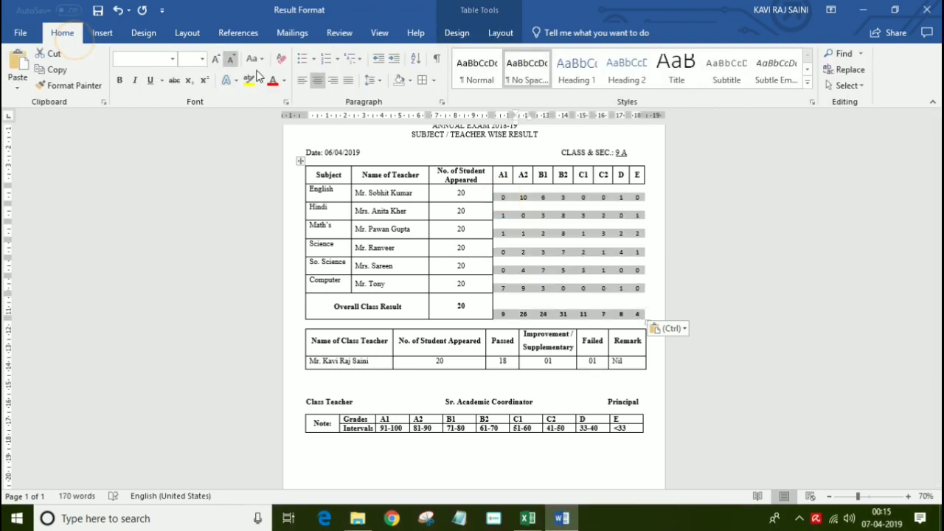
left_click(422, 80)
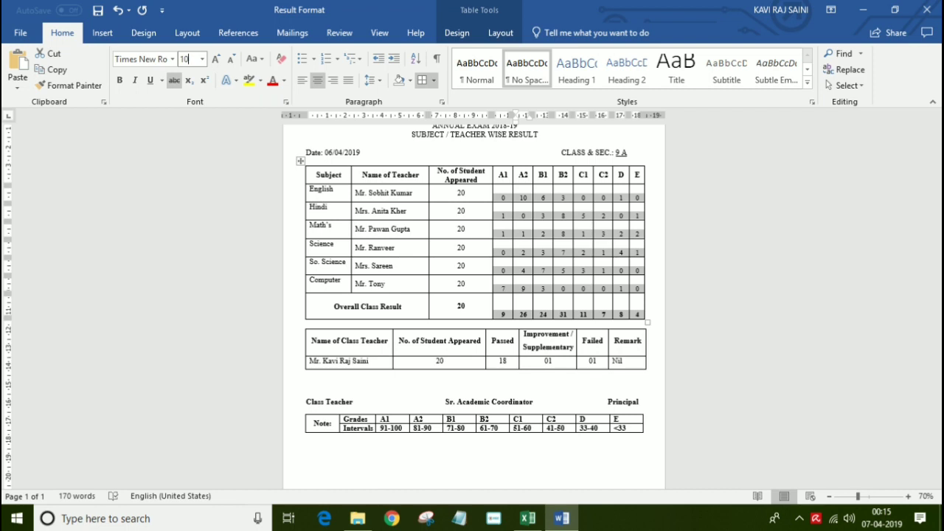
type("12")
left_click(187, 83)
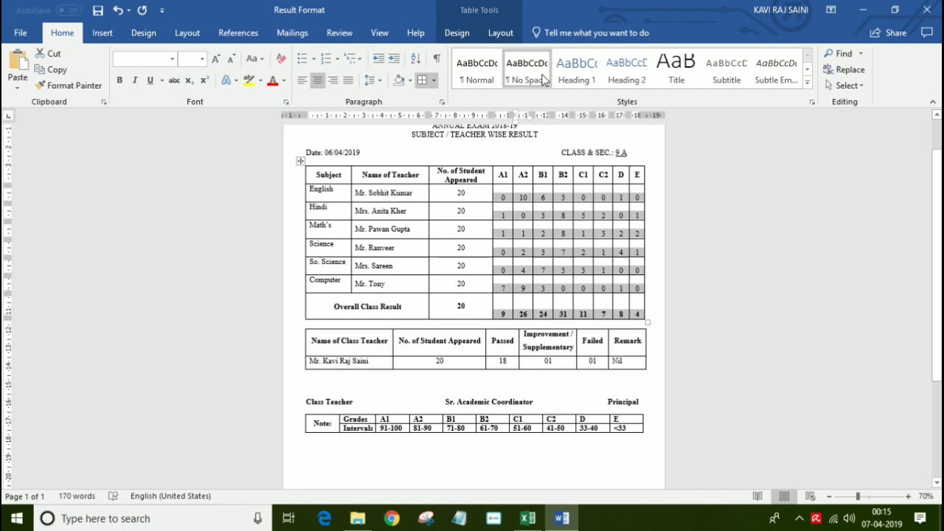
Centre the numbers in their cells and save the document
left_click(501, 32)
left_click(688, 72)
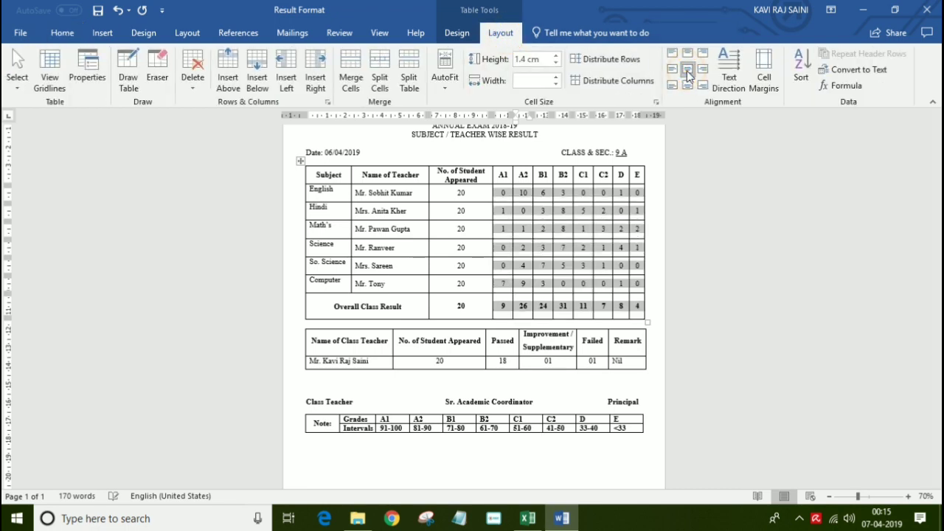
left_click(569, 273)
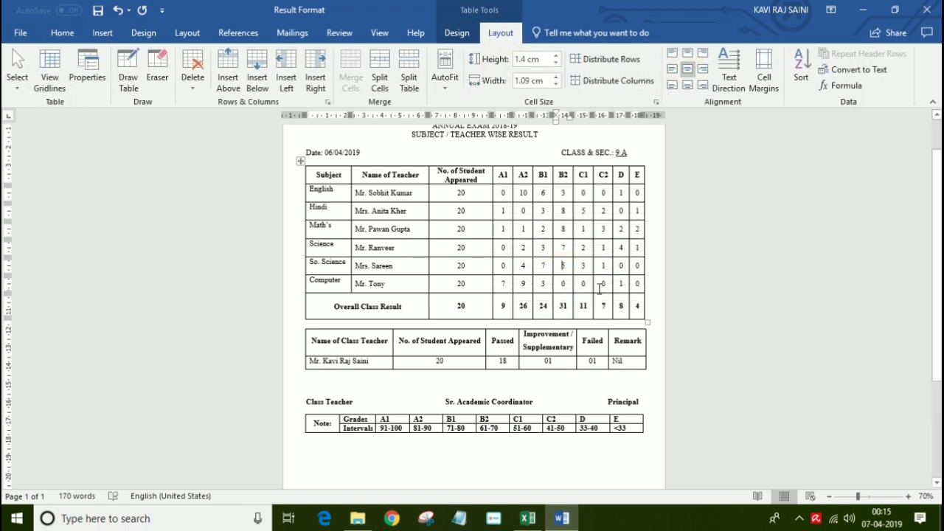
key("ctrl+s")
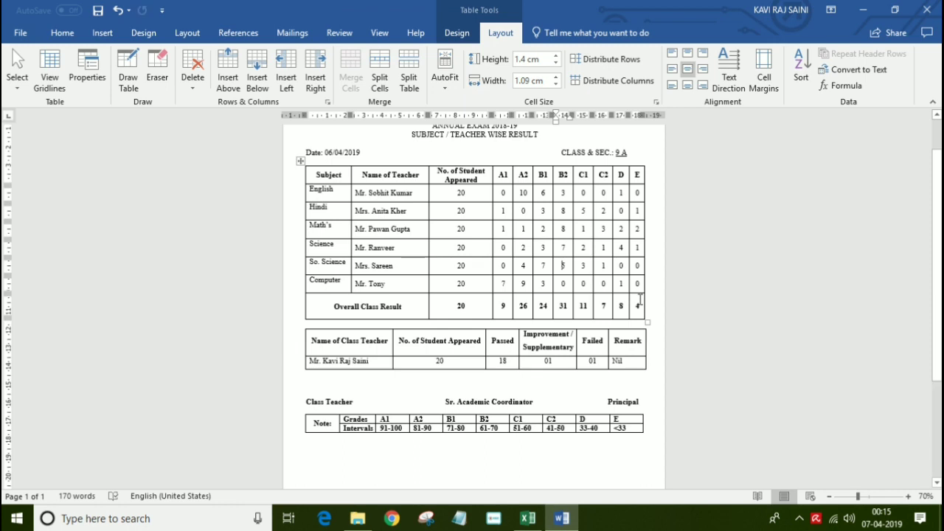